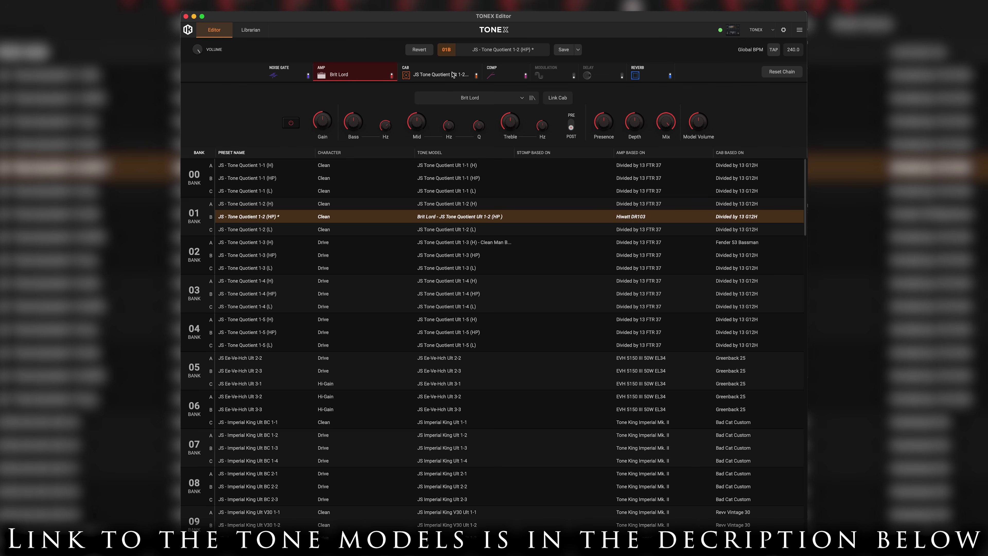
Step: Set preset 01B's amp to the Blonde Rocker v2 tone model from the Amp and Cab Drive category
{"action": "left_click", "coordinate": [498, 98]}
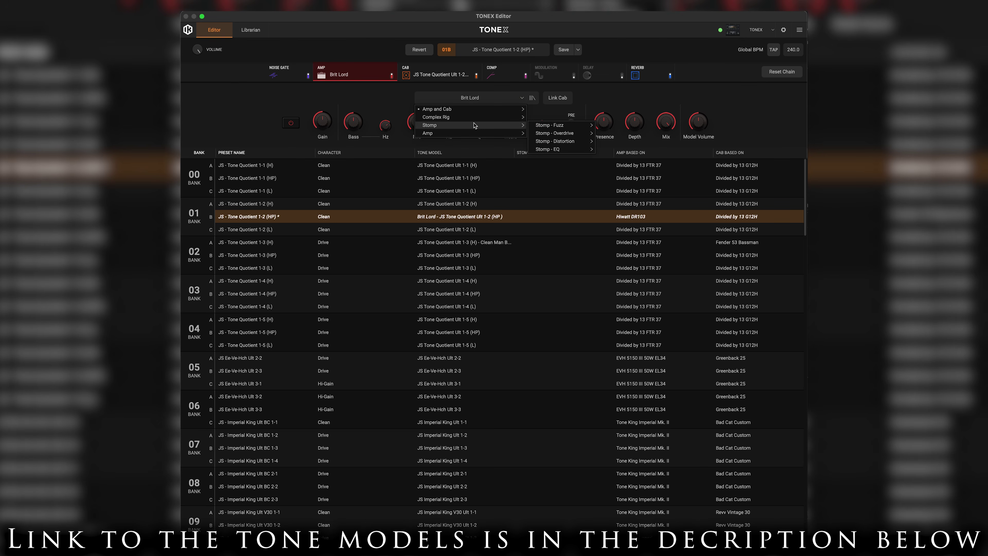
{"action": "mouse_move", "coordinate": [486, 109]}
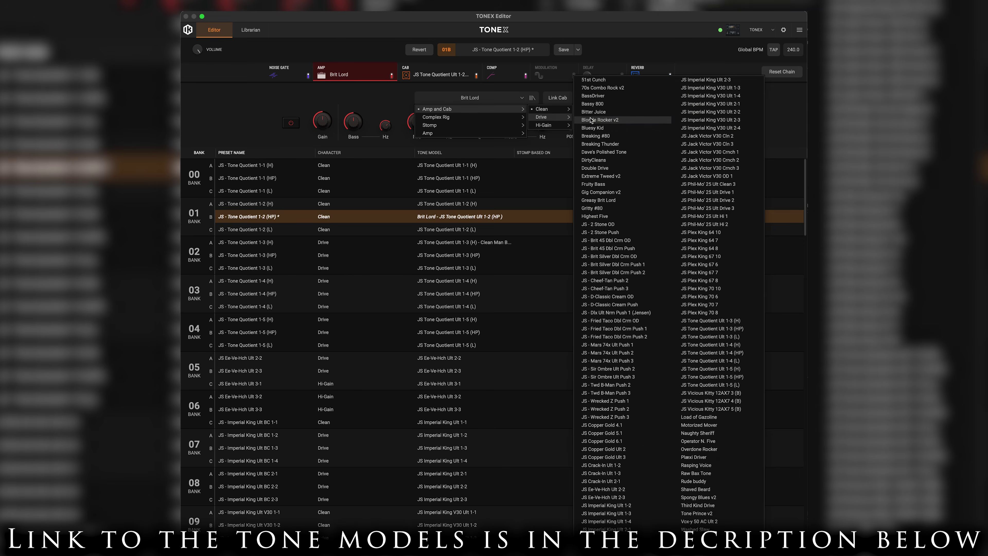
{"action": "left_click", "coordinate": [591, 103]}
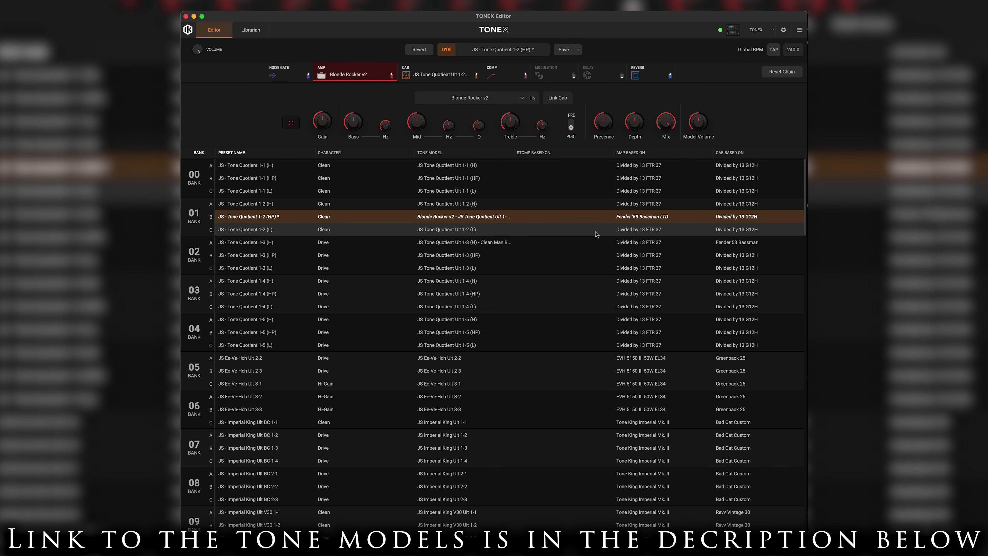
Step: Try the clean Amp and Cab tone model Ecstasy Cleaner as preset 01B's amp, and revert the preset
{"action": "left_click", "coordinate": [479, 98]}
{"action": "mouse_move", "coordinate": [506, 109]}
{"action": "mouse_move", "coordinate": [543, 111]}
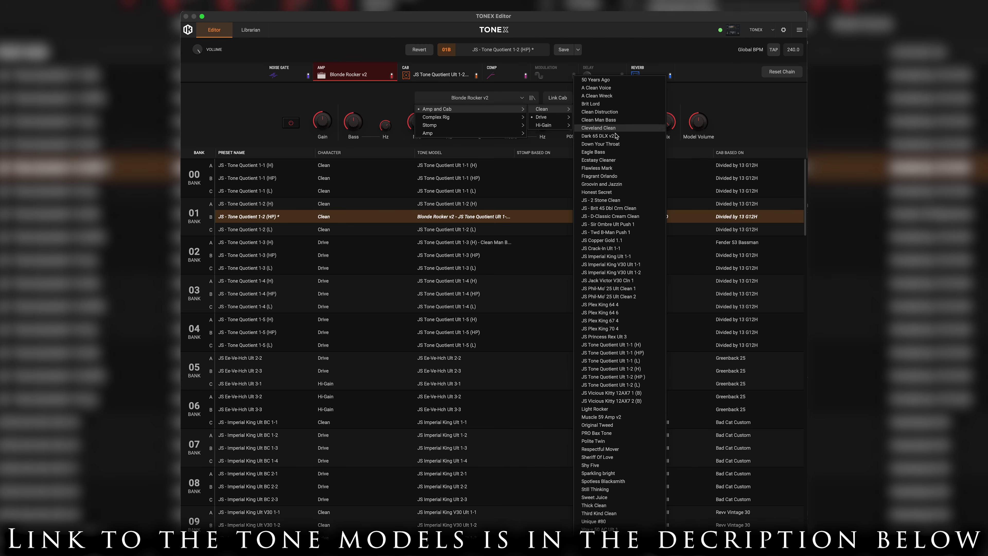
{"action": "left_click", "coordinate": [617, 161]}
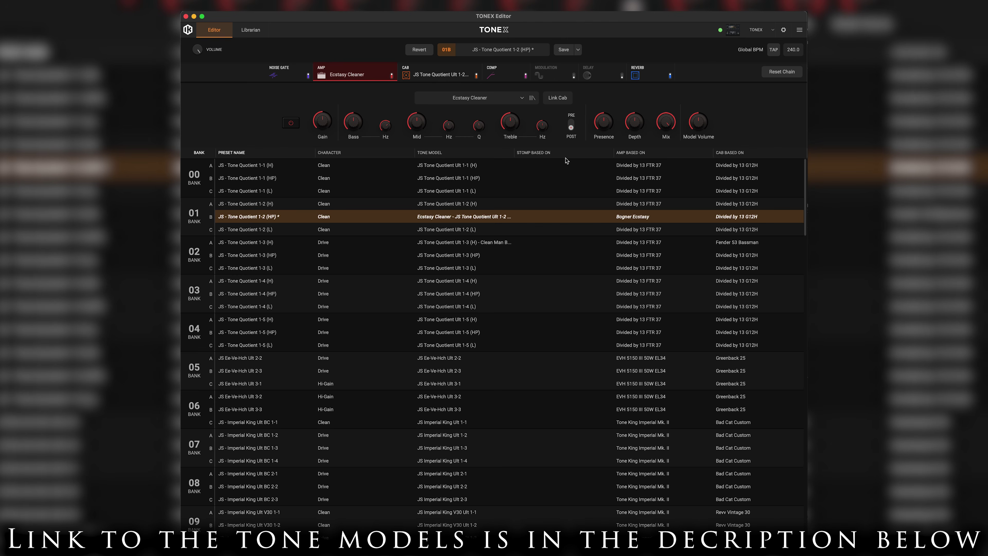
{"action": "key", "text": "super+z"}
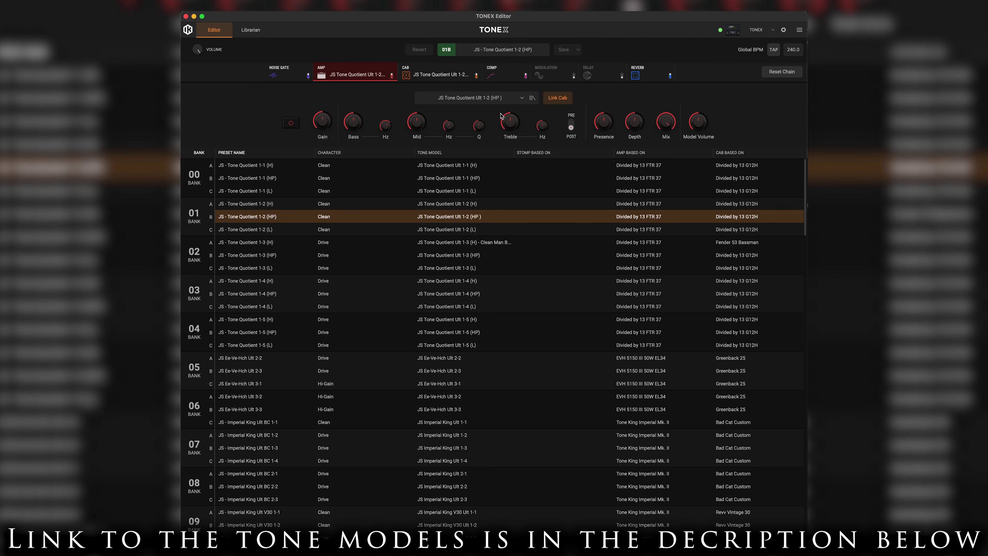
Step: Try the clean tone models Clean Distruction and Cleveland Clean with the cab linked to the amp, and revert preset 01B
{"action": "left_click", "coordinate": [482, 102]}
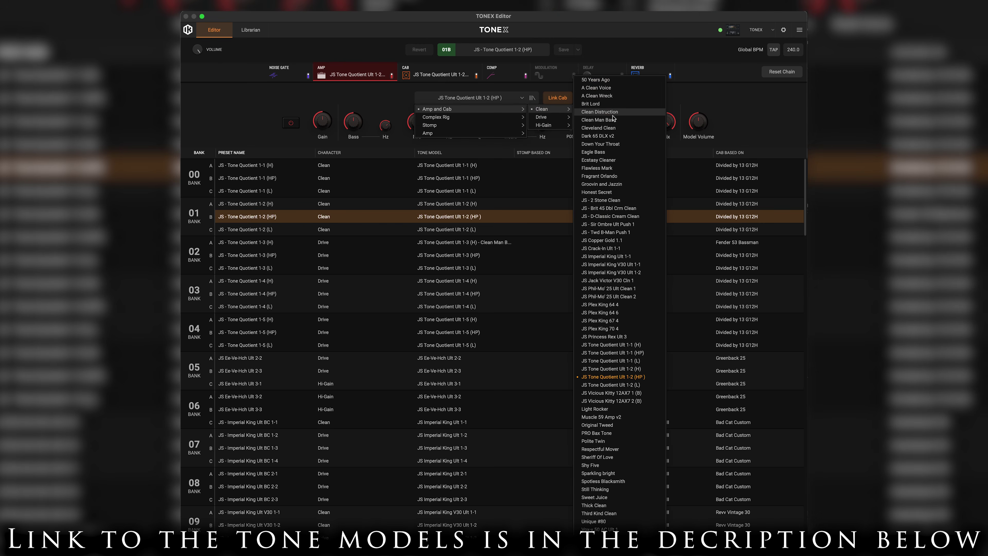
{"action": "left_click", "coordinate": [600, 112]}
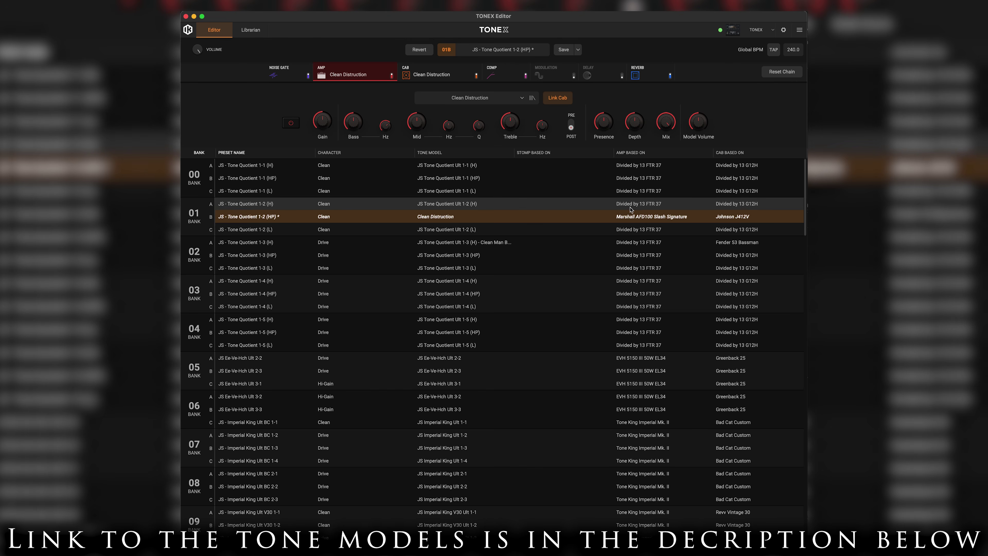
{"action": "left_click", "coordinate": [506, 101]}
{"action": "mouse_move", "coordinate": [492, 117]}
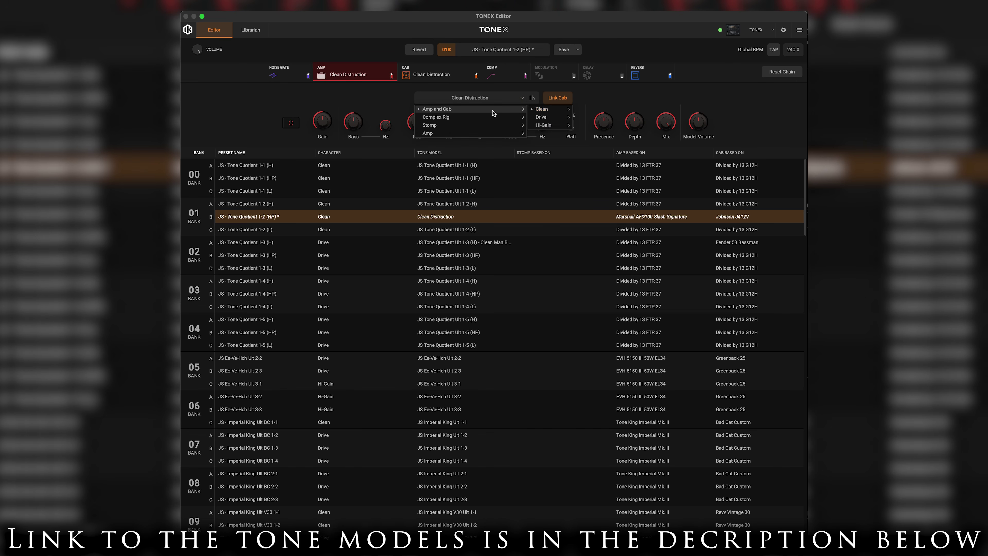
{"action": "mouse_move", "coordinate": [545, 118]}
{"action": "left_click", "coordinate": [609, 127]}
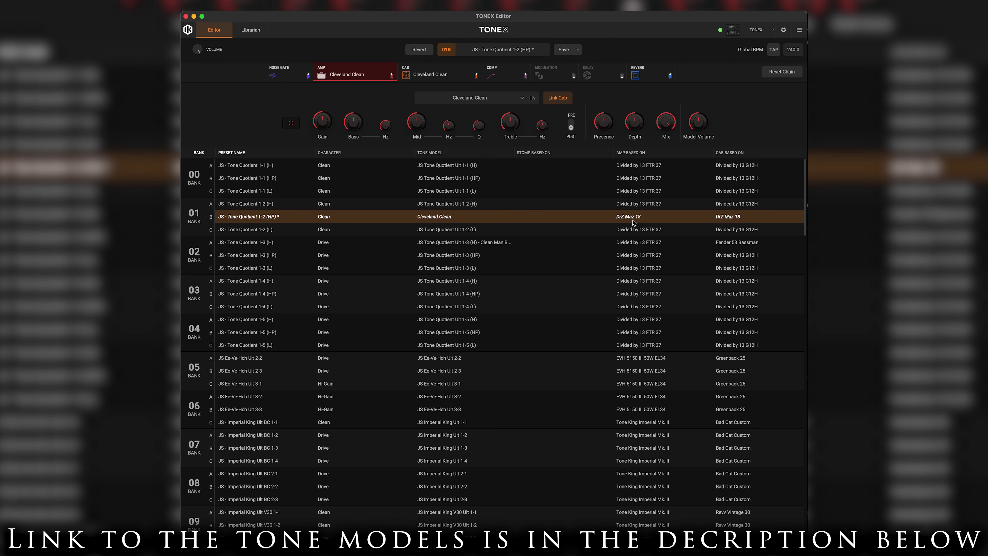
{"action": "key", "text": "super+s"}
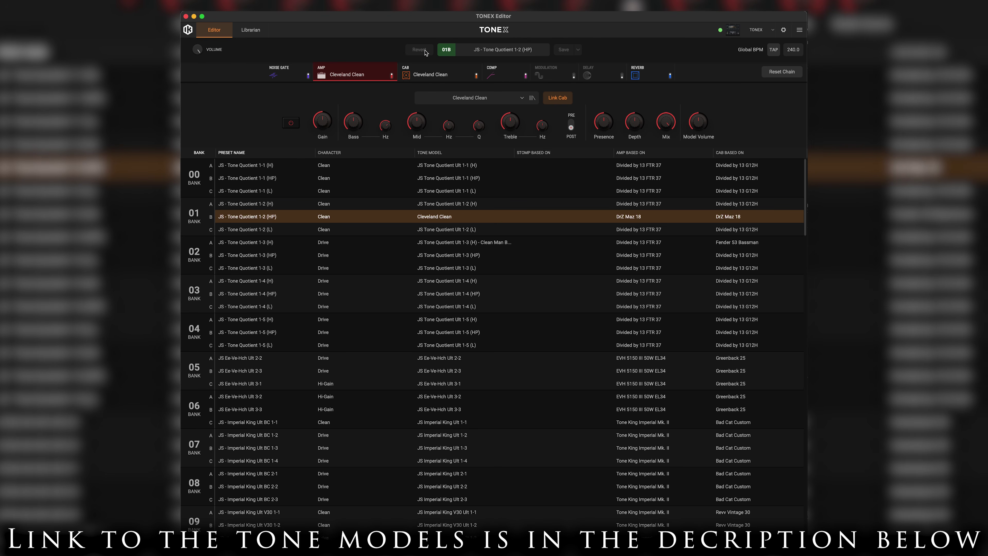
{"action": "left_click", "coordinate": [425, 53]}
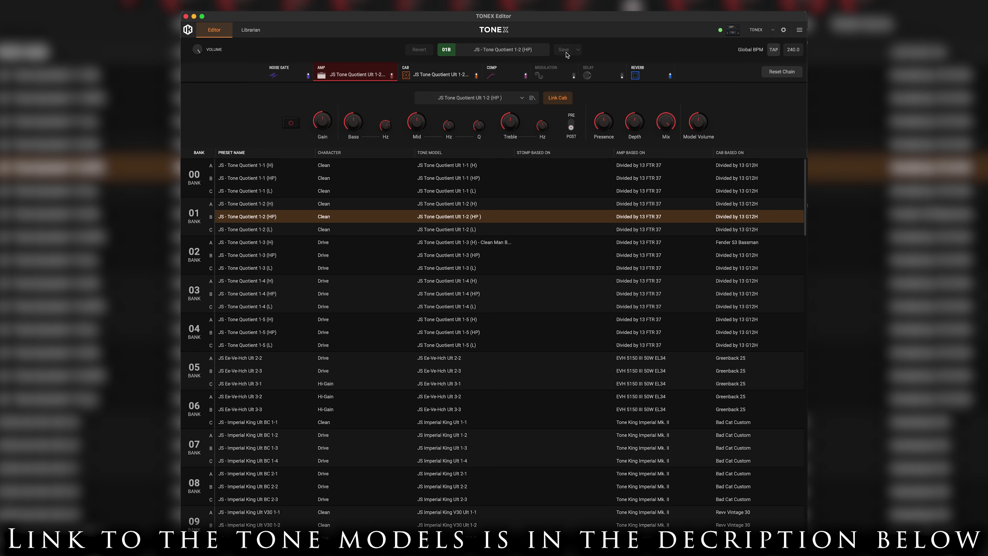
Step: Unlink the cab from the amp and set preset 01B's amp to the Bitter Juice tone model
{"action": "left_click", "coordinate": [557, 98]}
{"action": "left_click", "coordinate": [456, 98]}
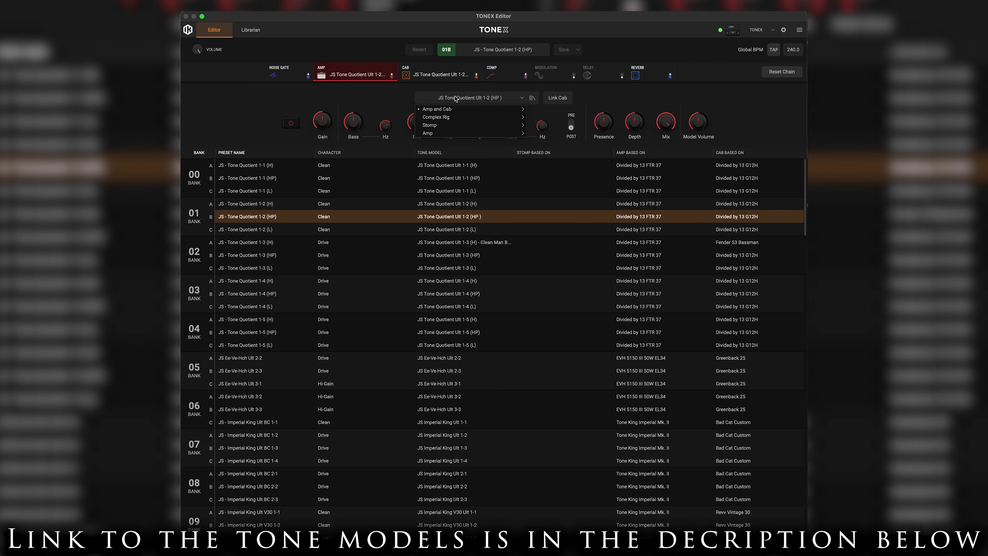
{"action": "mouse_move", "coordinate": [461, 111]}
{"action": "left_click", "coordinate": [605, 118]}
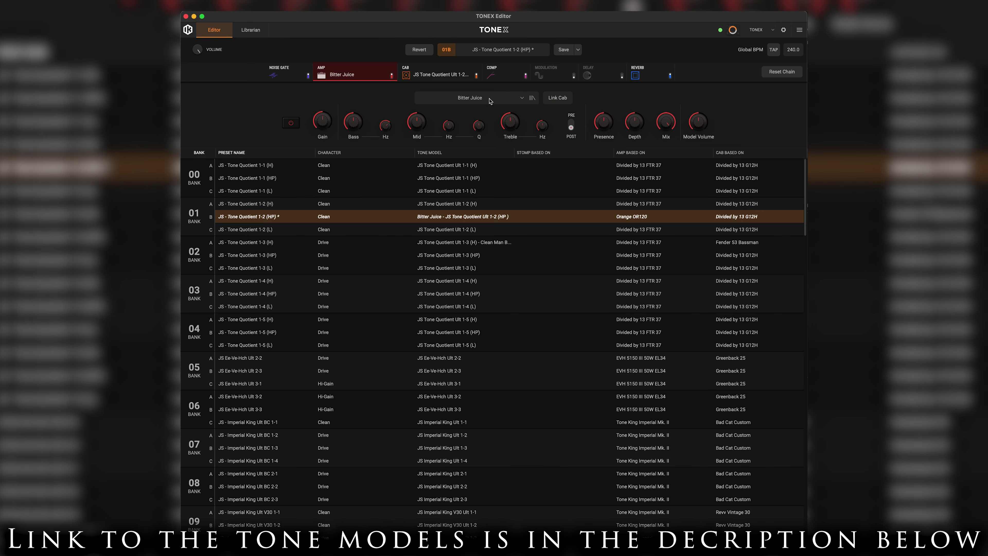
Step: Try another Amp and Cab tone model as preset 01B's amp with the cab unlinked
{"action": "left_click", "coordinate": [491, 100]}
{"action": "mouse_move", "coordinate": [492, 111]}
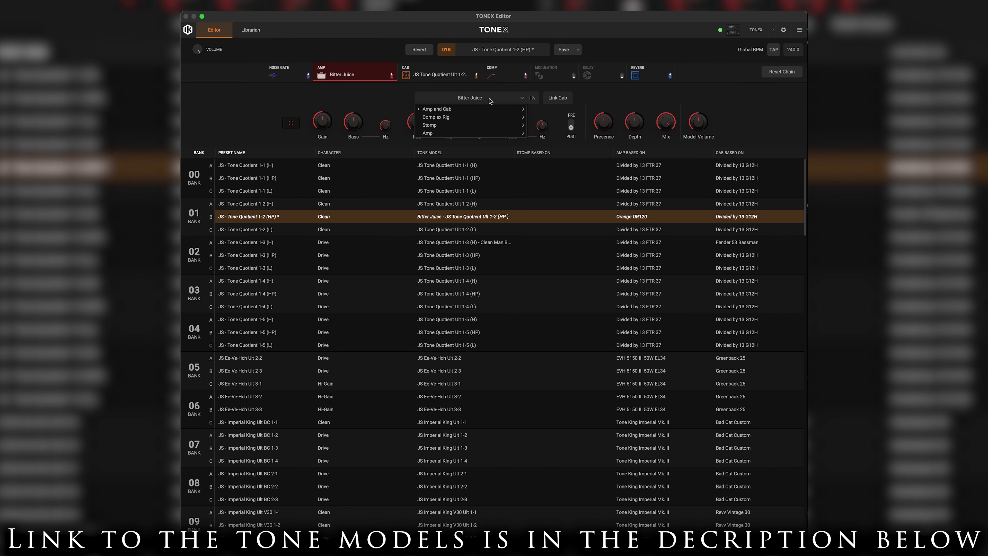
{"action": "mouse_move", "coordinate": [551, 113]}
{"action": "left_click", "coordinate": [599, 112]}
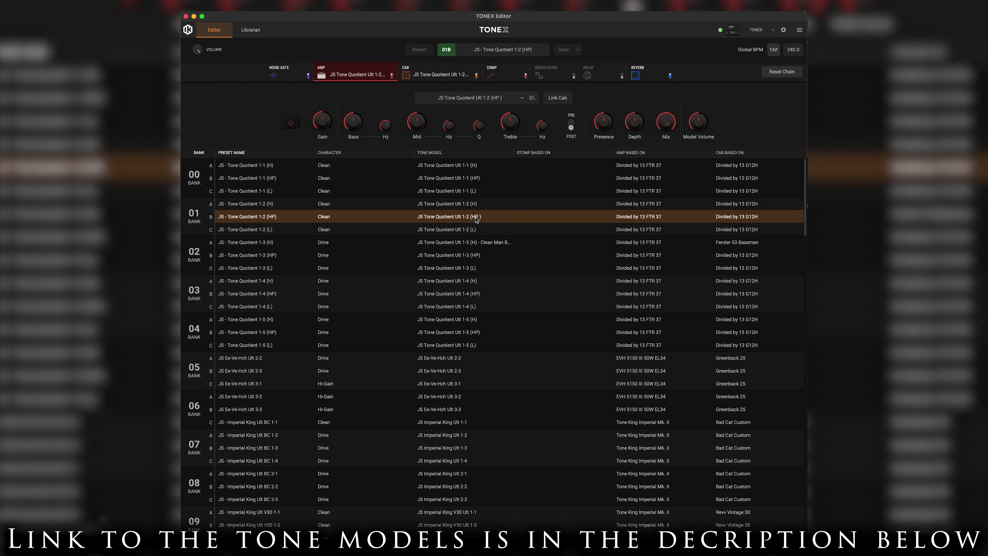
Step: Toggle Link Cab and set preset 01B's cab to the 51st Cunch tone model from the 4x12 category
{"action": "left_click", "coordinate": [563, 102]}
{"action": "left_click", "coordinate": [440, 75]}
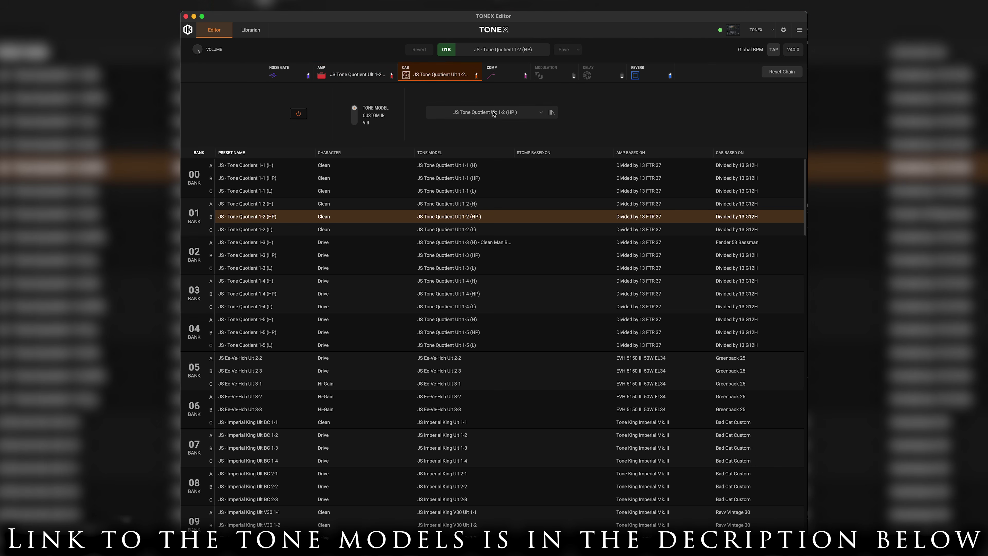
{"action": "left_click", "coordinate": [492, 113]}
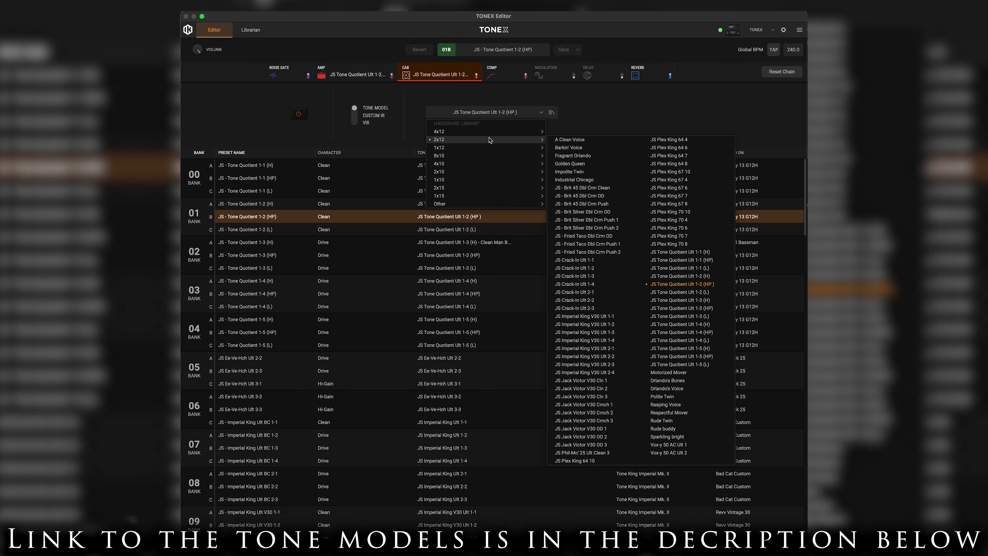
{"action": "mouse_move", "coordinate": [490, 156]}
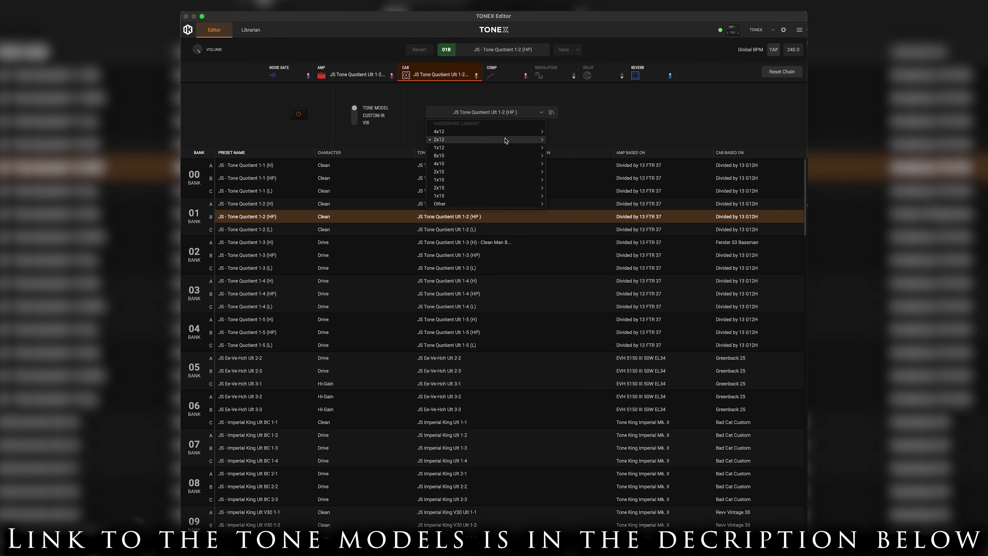
{"action": "mouse_move", "coordinate": [517, 131]}
{"action": "left_click", "coordinate": [560, 132]}
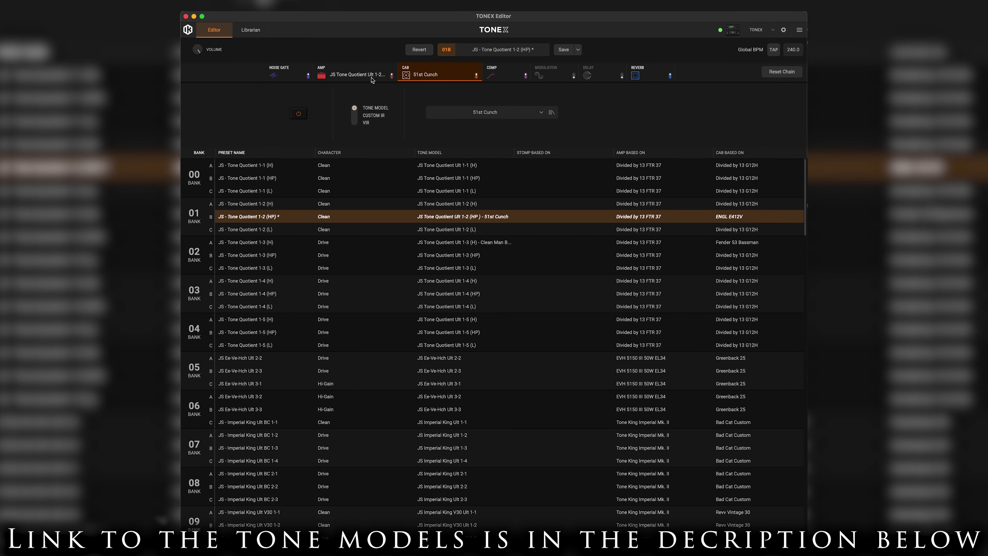
Step: Save preset 01B with its new cab, then load preset 01A and return to 01B
{"action": "left_click", "coordinate": [361, 78]}
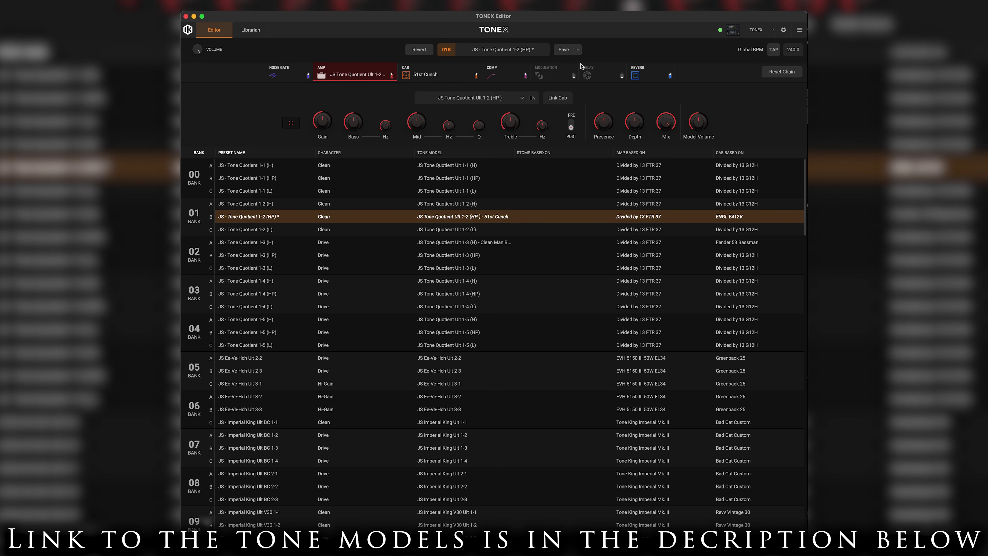
{"action": "left_click", "coordinate": [566, 50]}
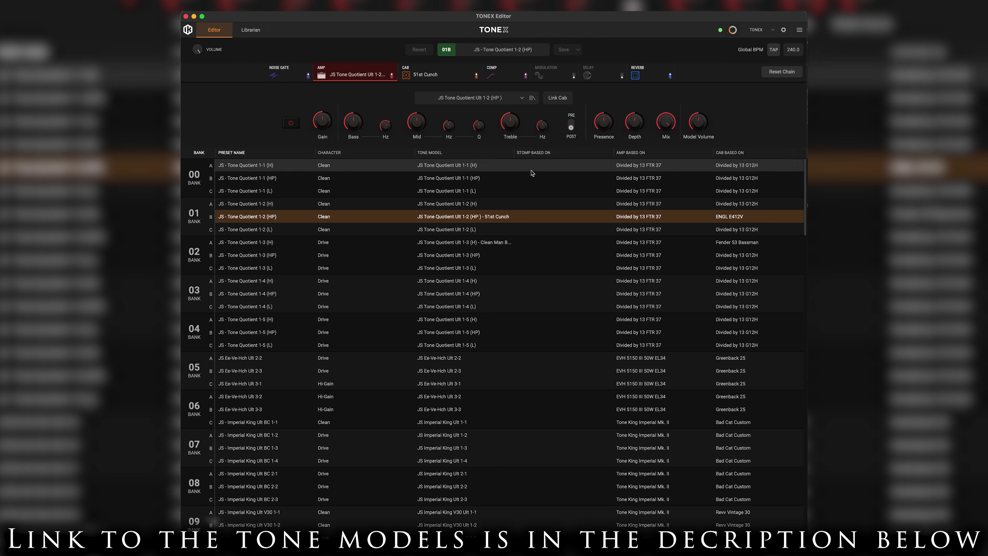
{"action": "left_click", "coordinate": [451, 202]}
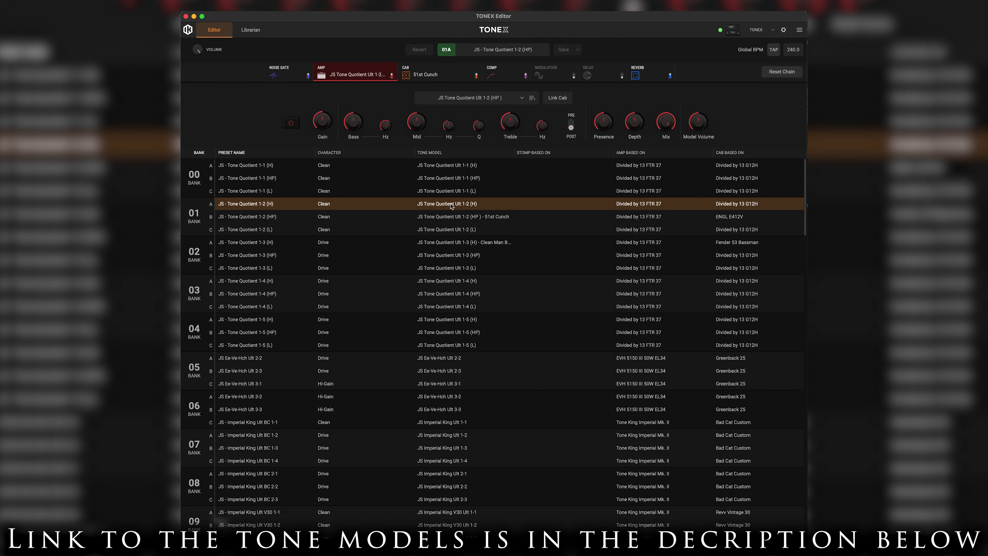
{"action": "left_click", "coordinate": [456, 218]}
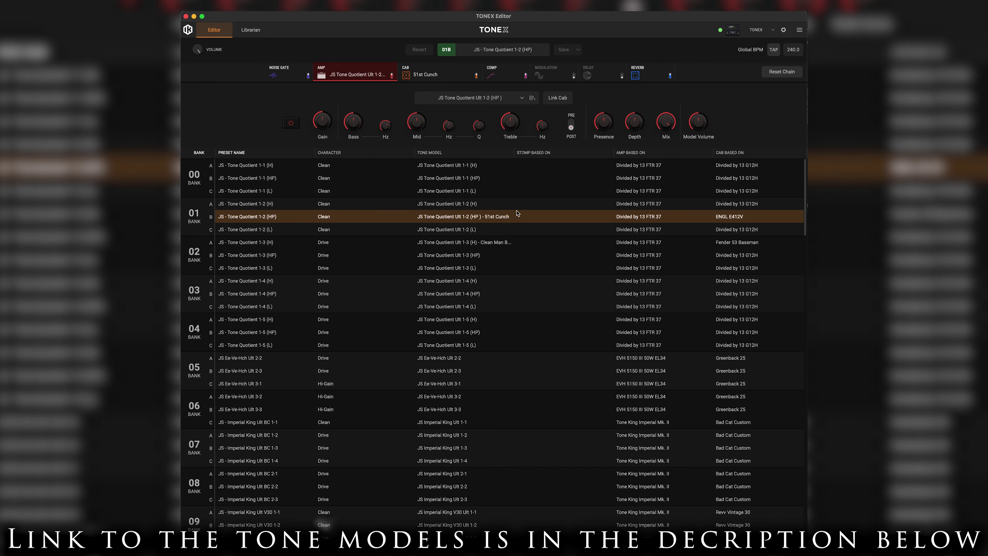
Step: Try Link Cab on preset 01B, revert the preset, and link the cab to the amp again
{"action": "left_click", "coordinate": [555, 101]}
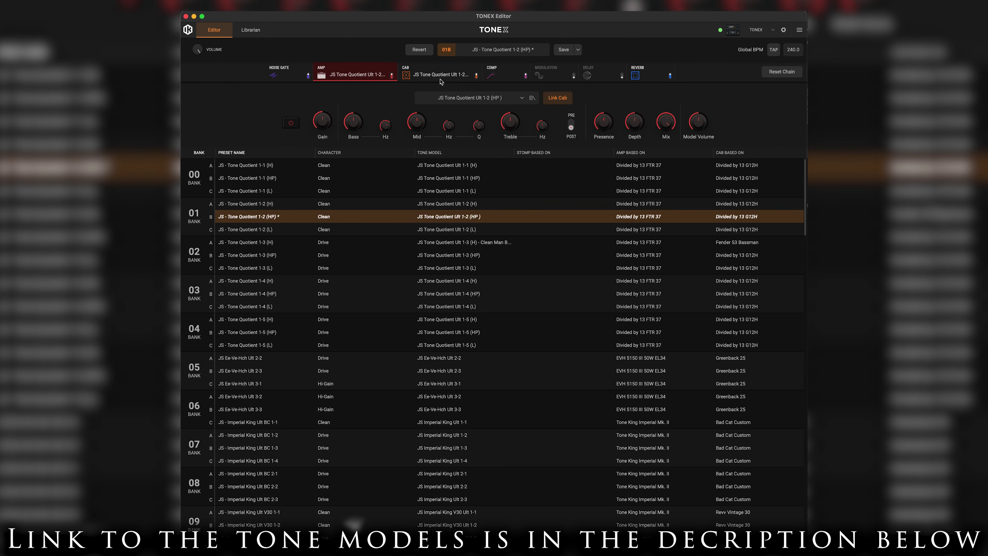
{"action": "left_click", "coordinate": [419, 50]}
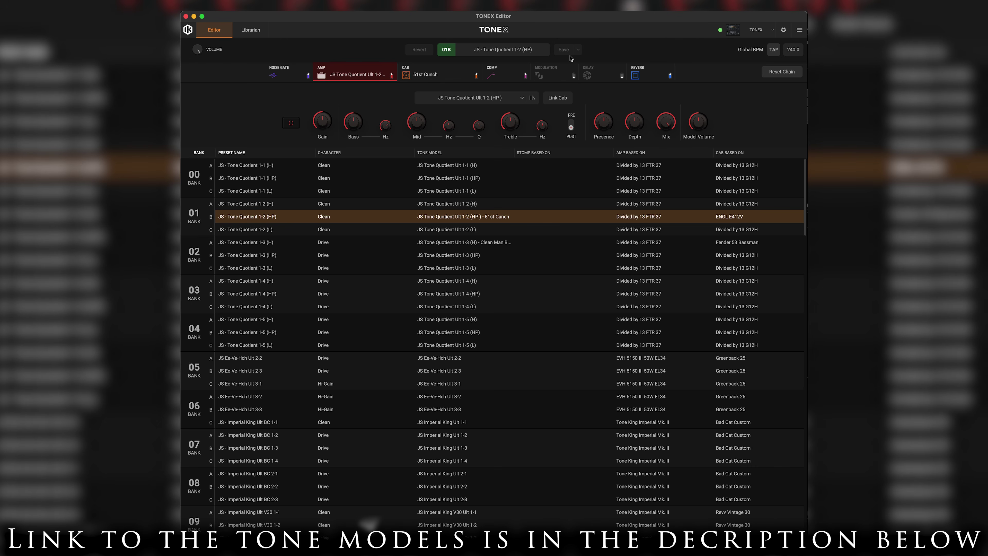
{"action": "left_click", "coordinate": [555, 98]}
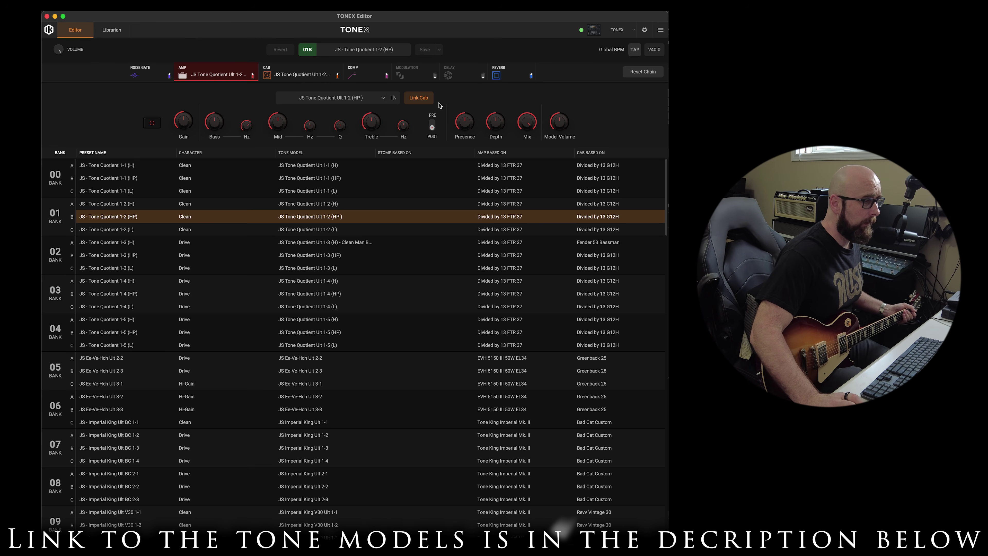
Step: Set preset 01B's cab to the 4x12 tone model Ball Of Fire, and link the cab back to the amp
{"action": "left_click", "coordinate": [304, 84]}
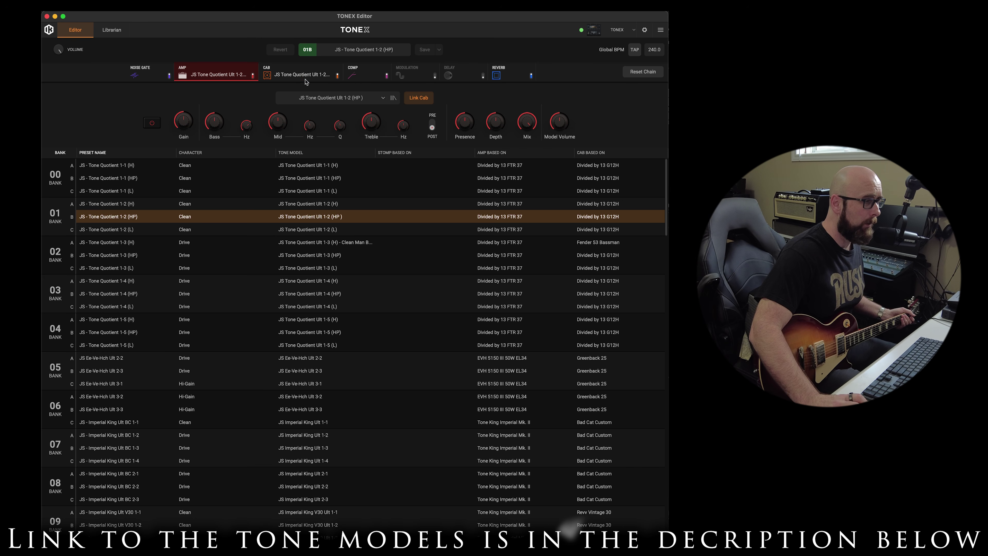
{"action": "left_click", "coordinate": [346, 113]}
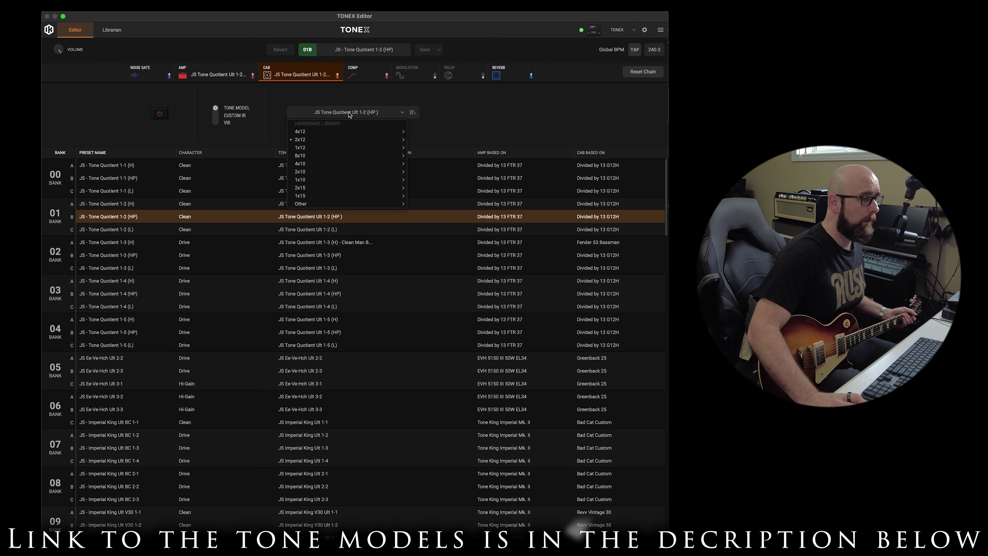
{"action": "mouse_move", "coordinate": [342, 135]}
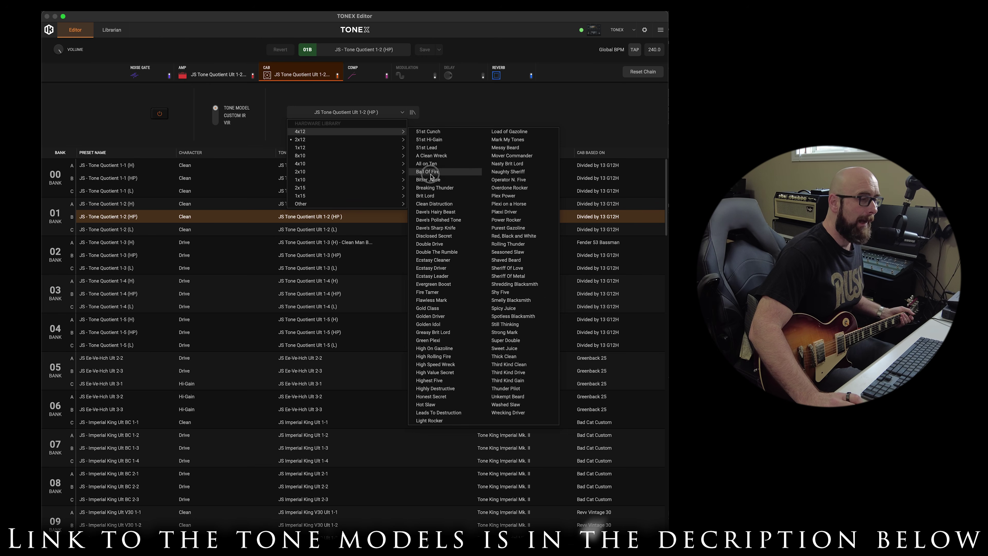
{"action": "left_click", "coordinate": [430, 174]}
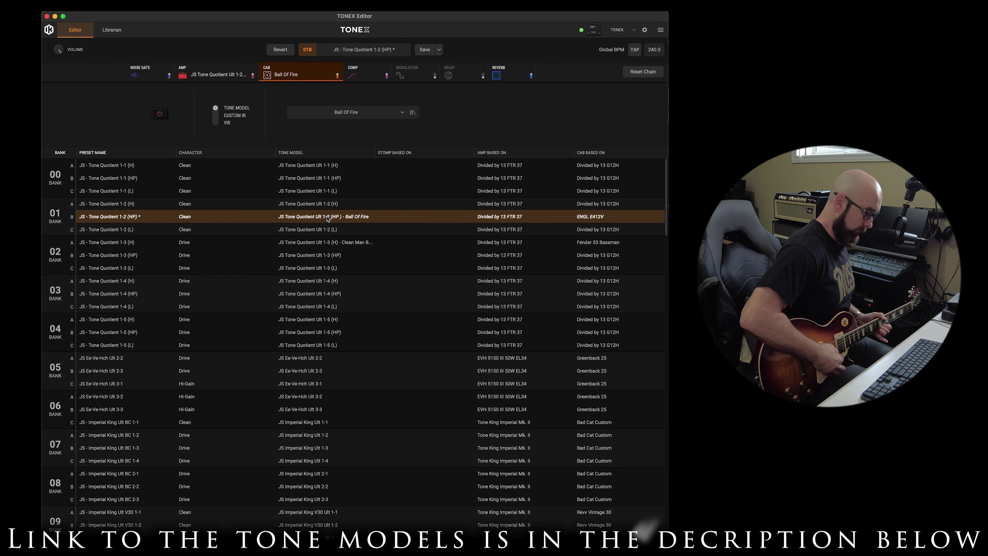
{"action": "left_click", "coordinate": [328, 219]}
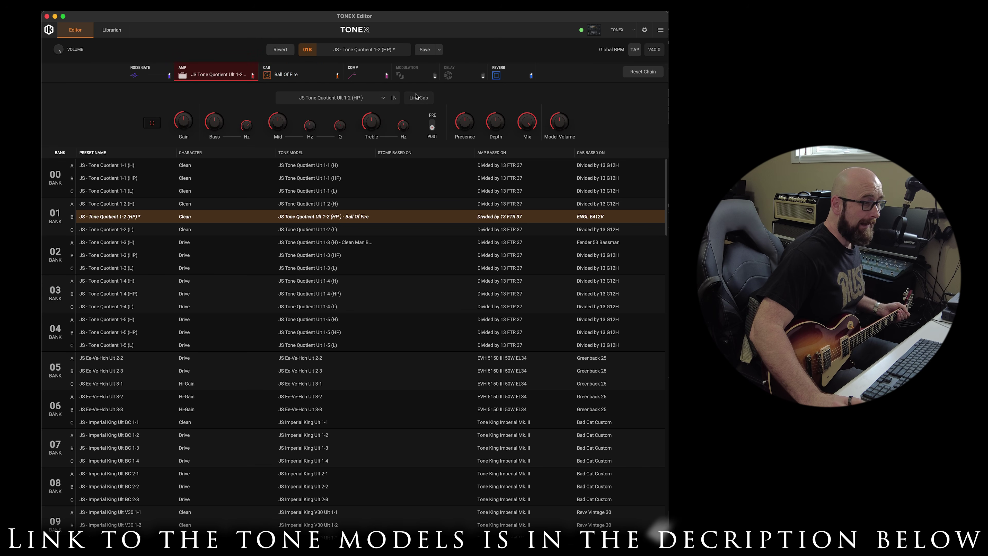
{"action": "left_click", "coordinate": [417, 97]}
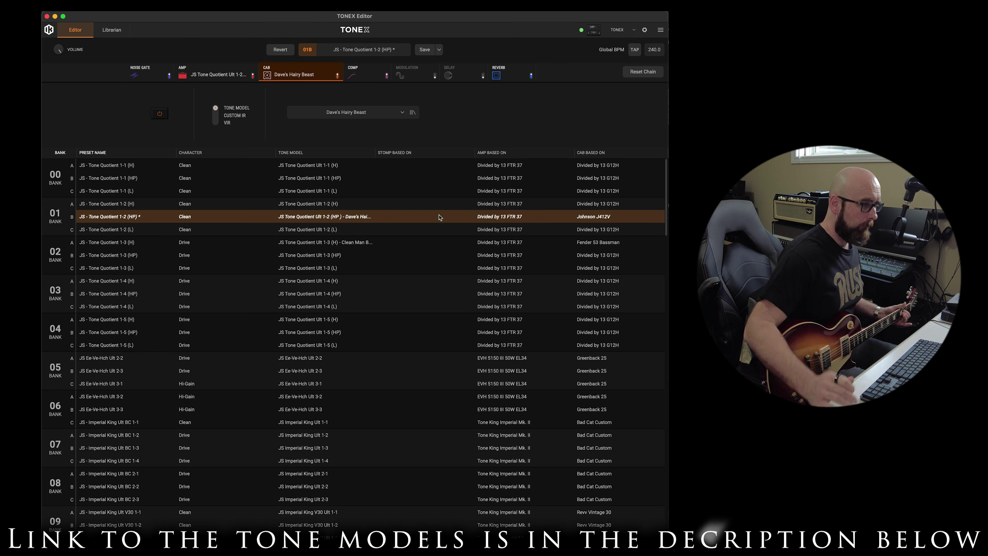
Step: Save preset 01B with the Dave's Hairy Beast cab and load preset 01C
{"action": "left_click", "coordinate": [424, 49]}
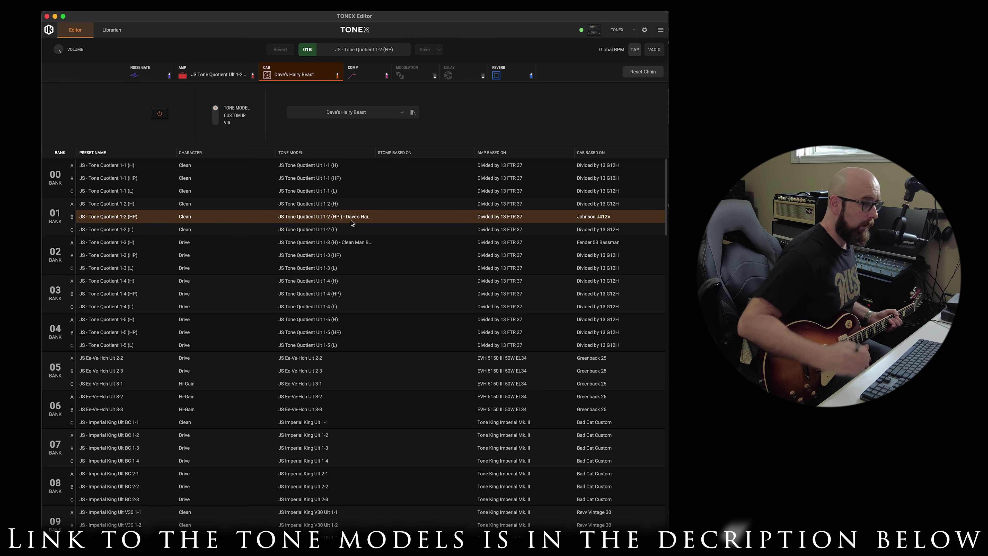
{"action": "left_click", "coordinate": [333, 231]}
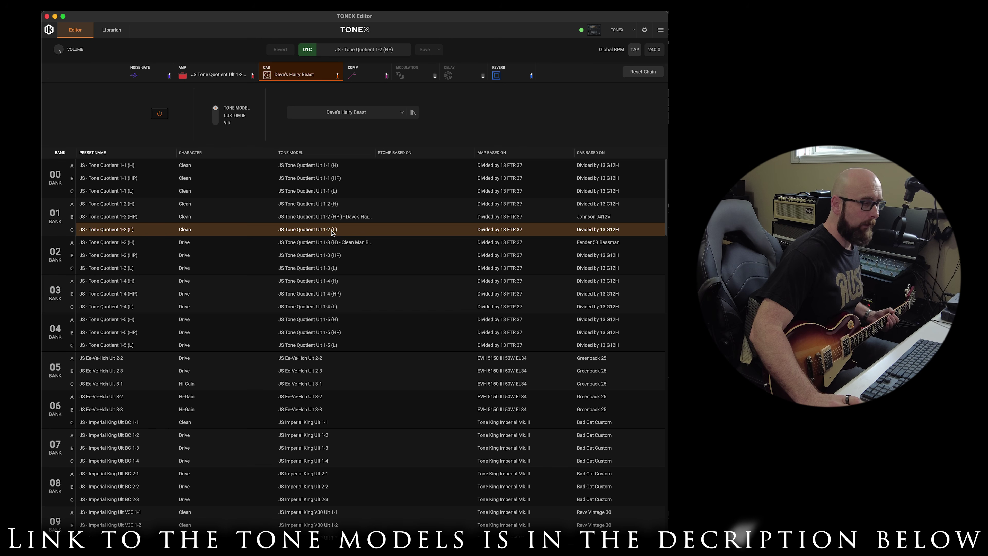
Step: Load preset 01B, link its cab back to the amp, and save the preset
{"action": "left_click", "coordinate": [332, 221]}
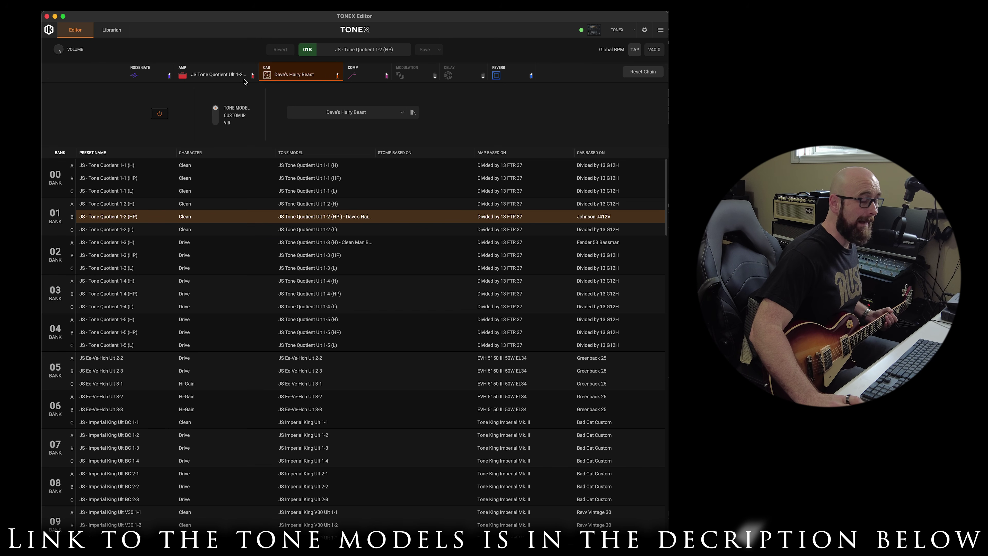
{"action": "left_click", "coordinate": [218, 73]}
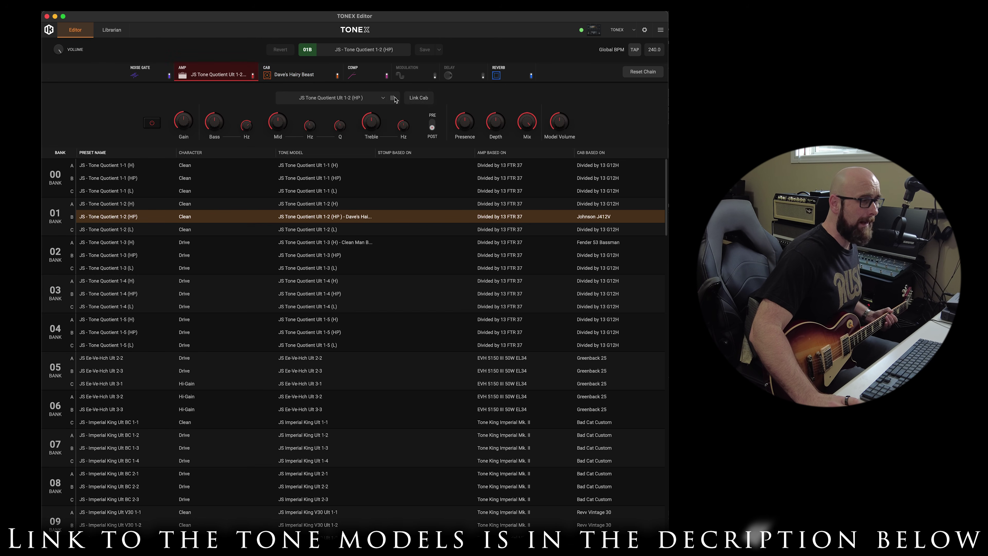
{"action": "left_click", "coordinate": [424, 102]}
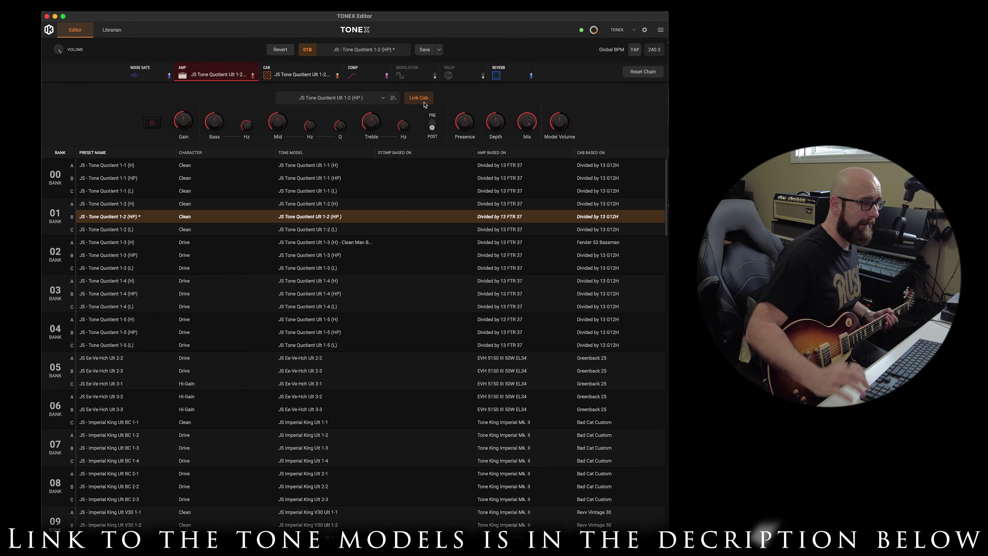
{"action": "left_click", "coordinate": [425, 49]}
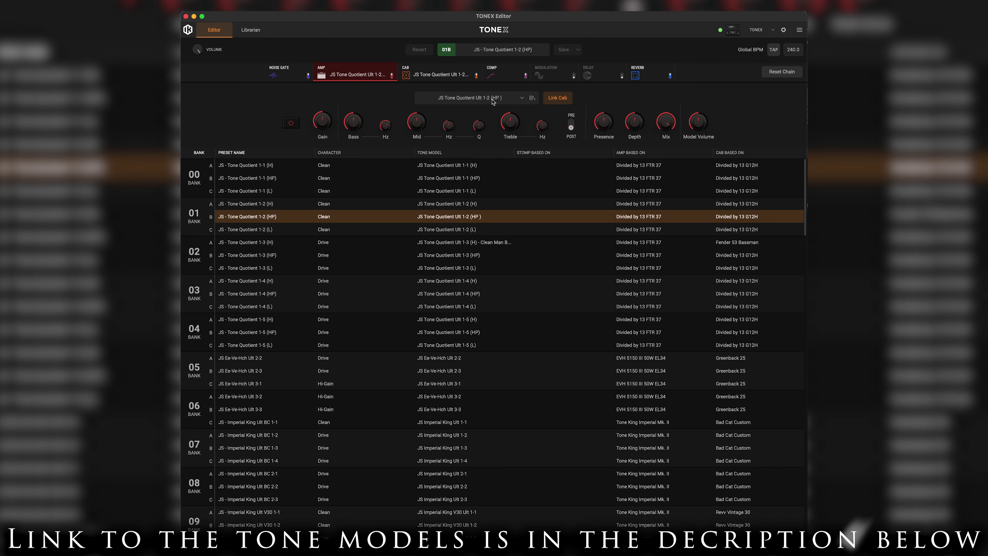
Step: Look through preset 01B's amp tone model categories and the hardware library in an enlarged Tone Model Browser
{"action": "left_click", "coordinate": [522, 99]}
{"action": "mouse_move", "coordinate": [521, 109]}
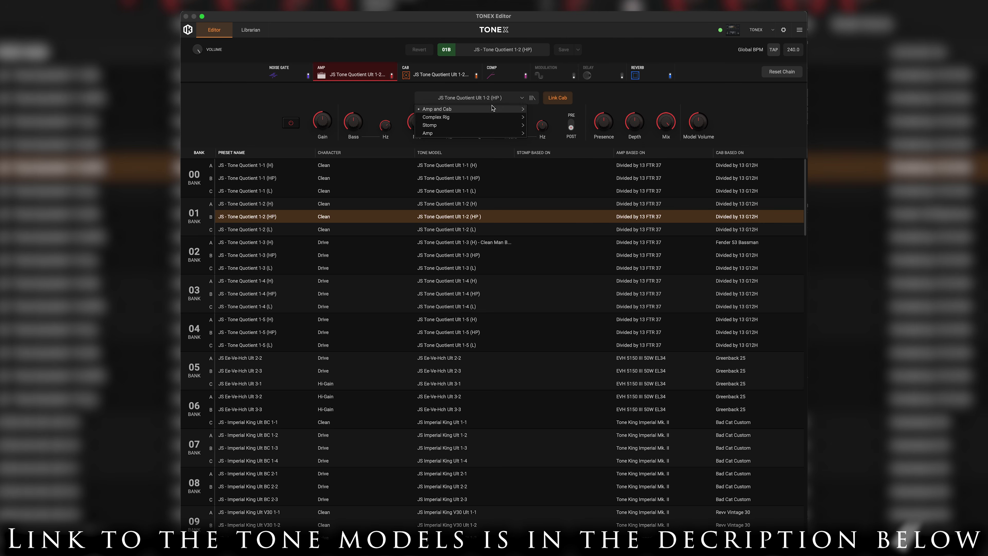
{"action": "key", "text": "Escape"}
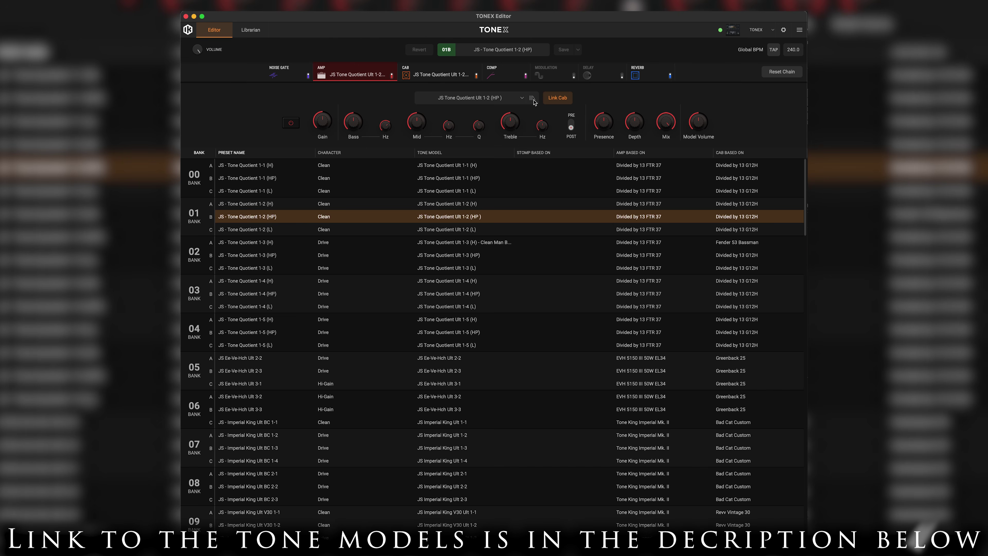
{"action": "left_click", "coordinate": [532, 99]}
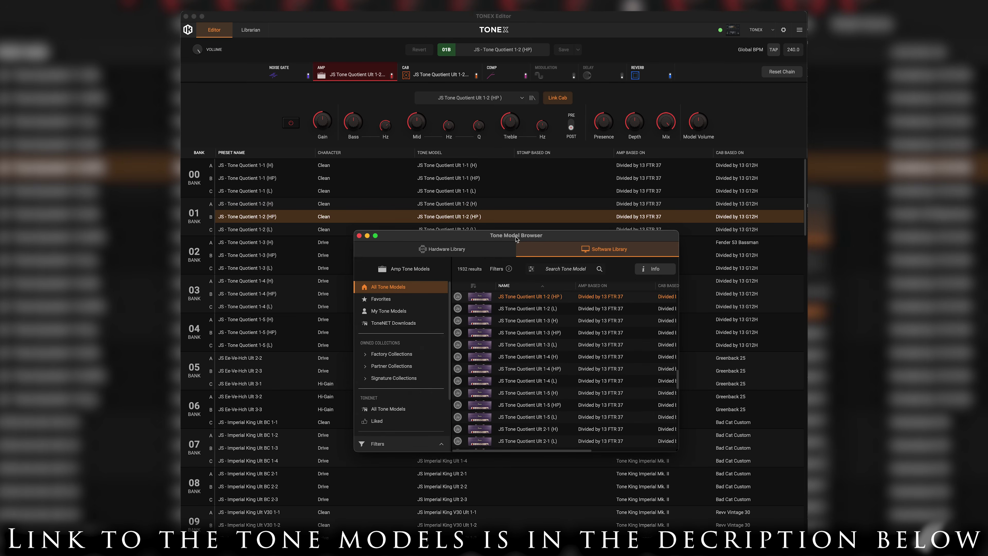
{"action": "left_click_drag", "start_coordinate": [515, 238], "coordinate": [495, 208]}
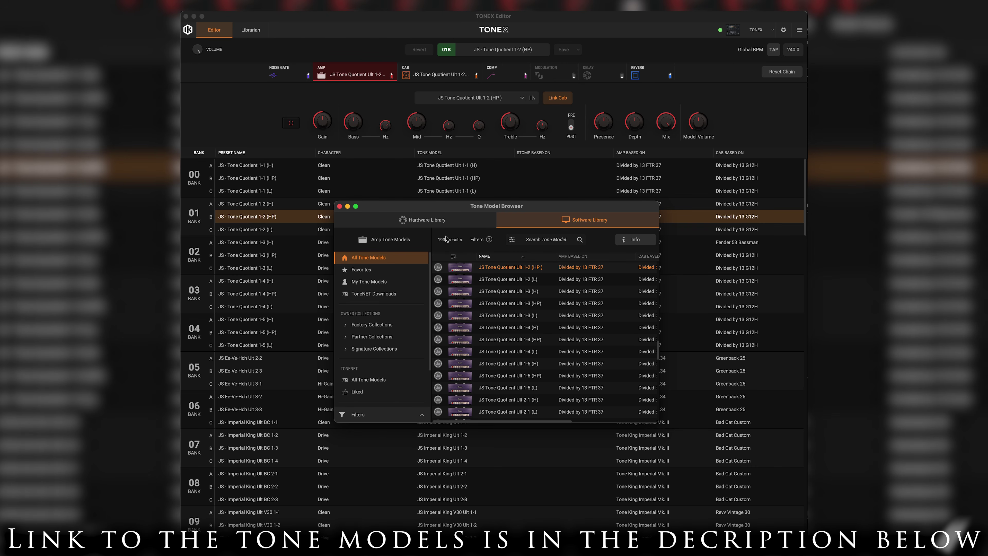
{"action": "left_click", "coordinate": [424, 219]}
{"action": "scroll", "coordinate": [534, 303], "scroll_direction": "down", "scroll_amount": 15}
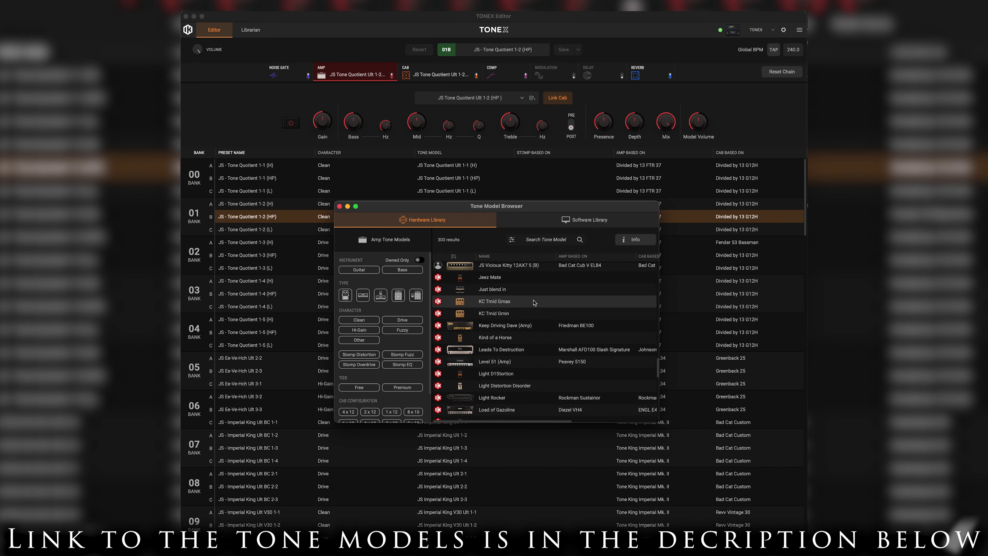
{"action": "left_click_drag", "start_coordinate": [659, 422], "coordinate": [734, 486]}
{"action": "scroll", "coordinate": [506, 339], "scroll_direction": "down", "scroll_amount": 15}
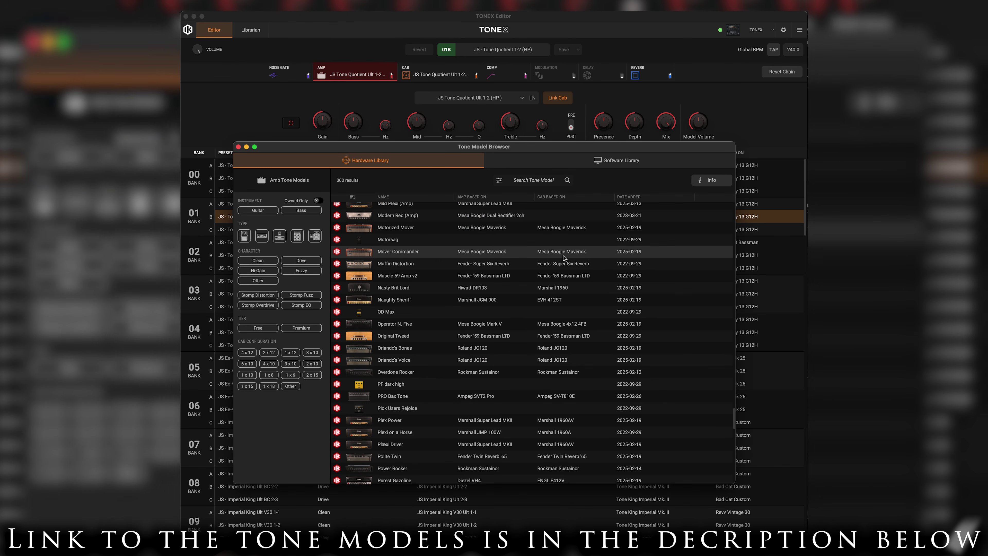
{"action": "scroll", "coordinate": [494, 278], "scroll_direction": "up", "scroll_amount": 15}
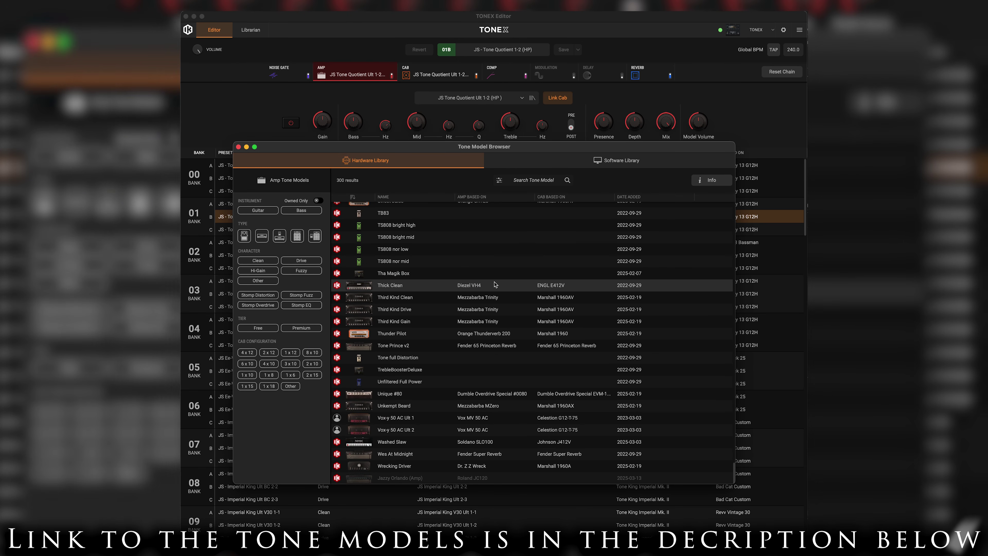
Step: Examine the amp tone models available for preset 01B in the software library
{"action": "left_click", "coordinate": [612, 161]}
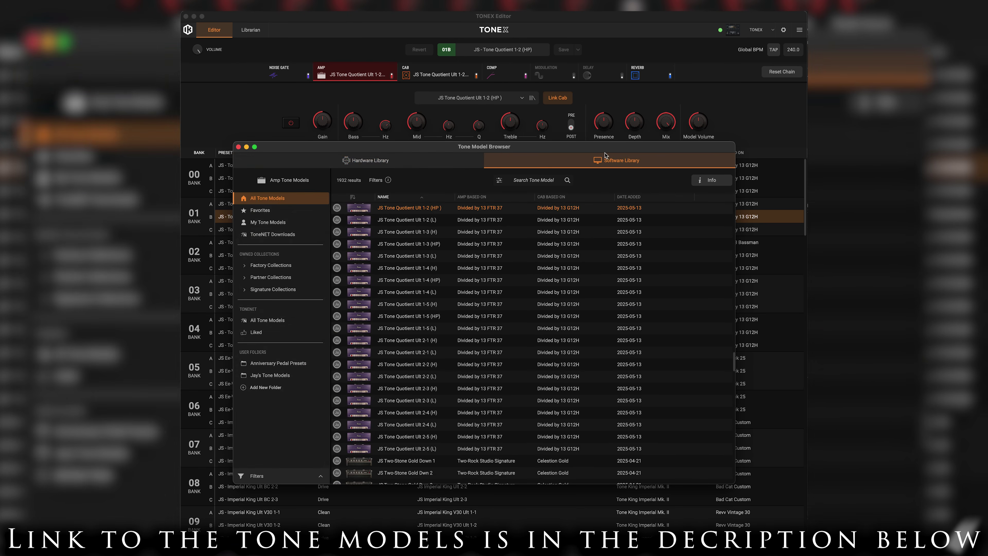
{"action": "scroll", "coordinate": [538, 326], "scroll_direction": "up", "scroll_amount": 6}
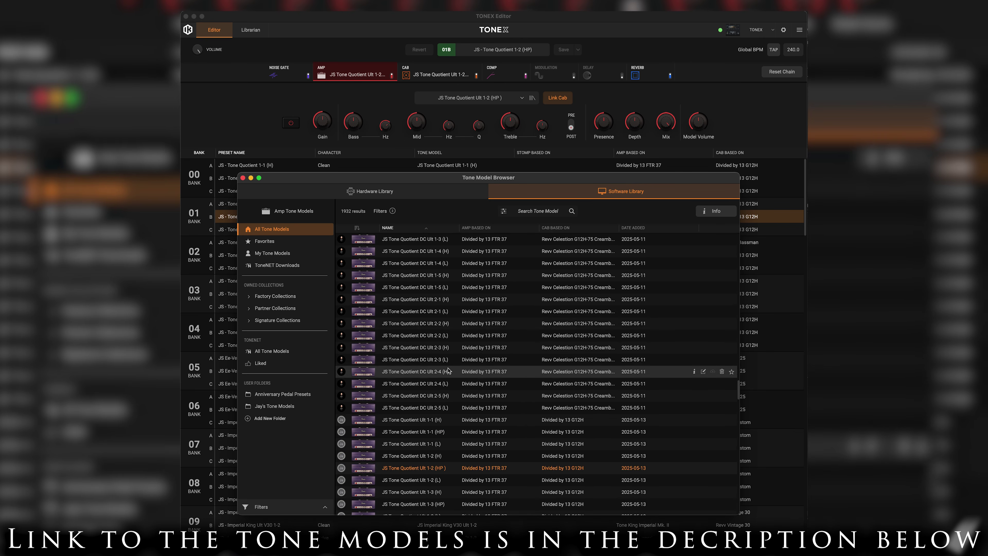
{"action": "scroll", "coordinate": [462, 385], "scroll_direction": "up", "scroll_amount": 10}
{"action": "scroll", "coordinate": [462, 389], "scroll_direction": "up", "scroll_amount": 5}
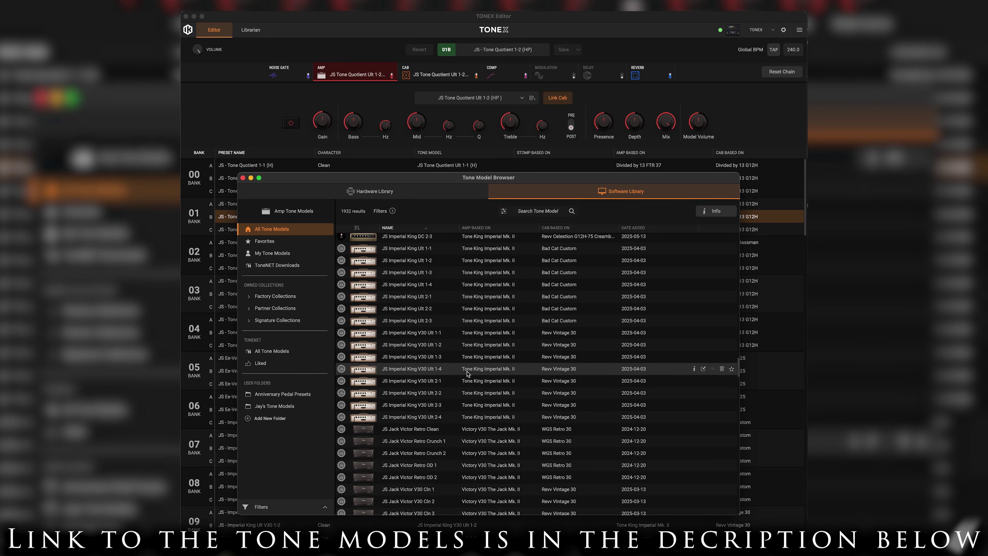
Step: Examine preset 01B's cab configuration categories and the cab tone models in the software library
{"action": "left_click", "coordinate": [438, 74]}
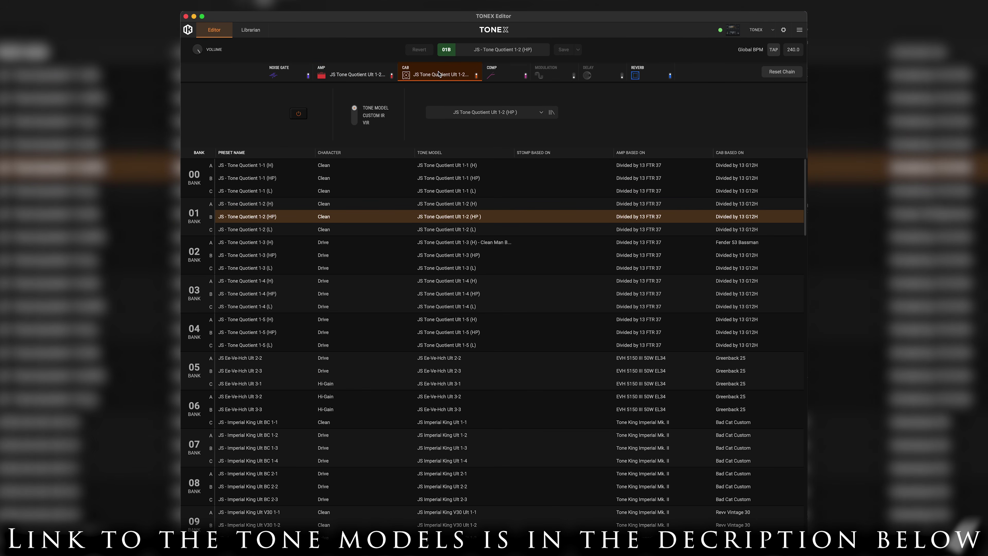
{"action": "left_click", "coordinate": [541, 113]}
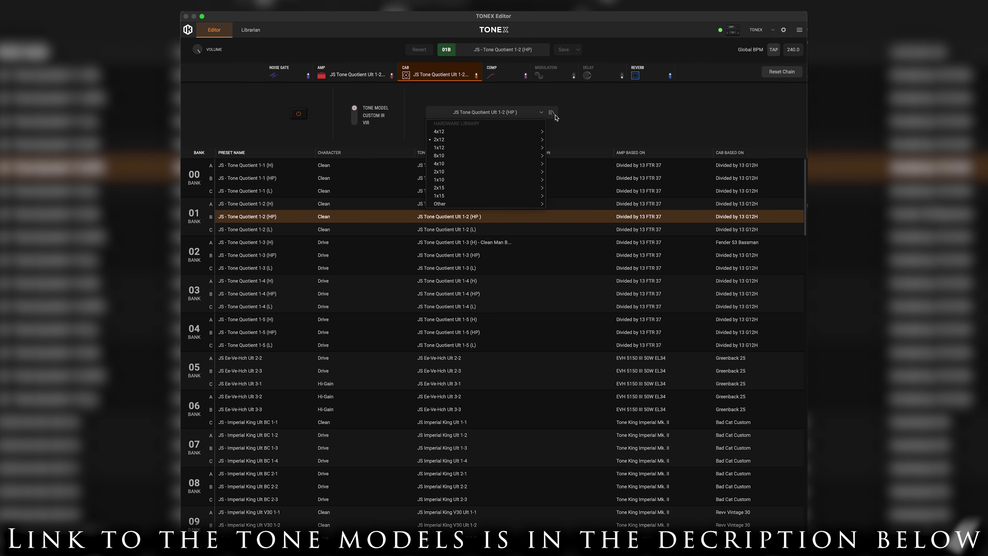
{"action": "left_click", "coordinate": [554, 116]}
{"action": "left_click", "coordinate": [564, 162]}
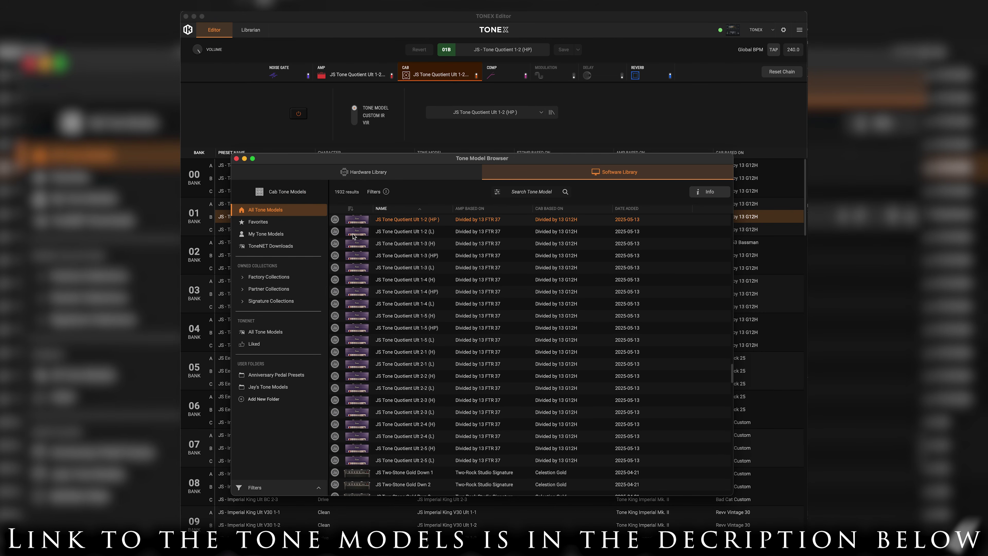
{"action": "scroll", "coordinate": [419, 275], "scroll_direction": "down", "scroll_amount": 2}
{"action": "scroll", "coordinate": [421, 280], "scroll_direction": "down", "scroll_amount": 20}
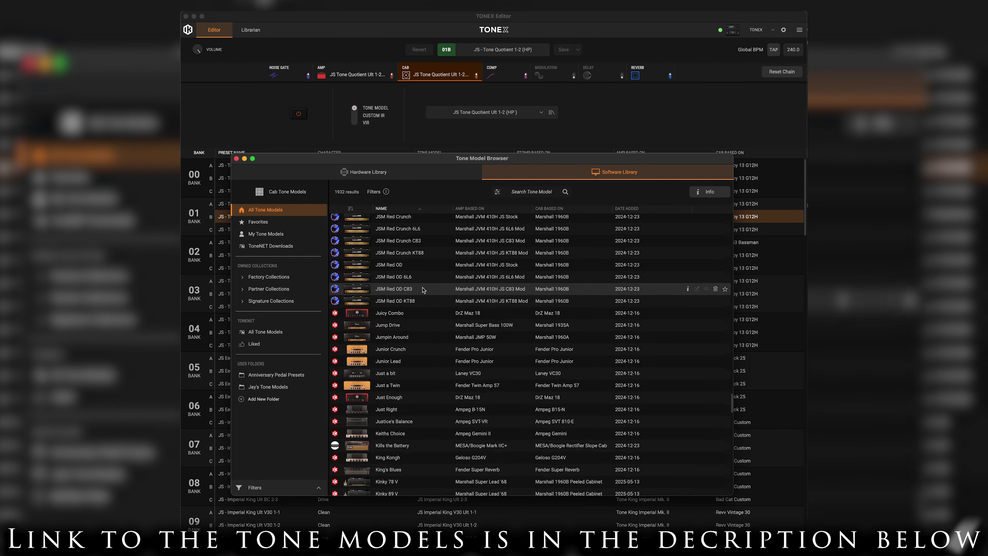
{"action": "scroll", "coordinate": [423, 290], "scroll_direction": "down", "scroll_amount": 5}
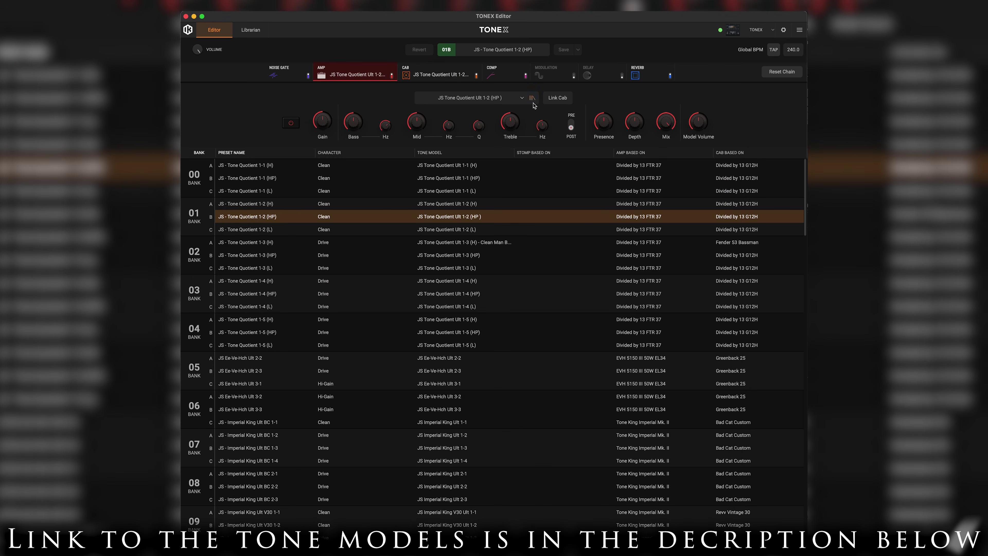
{"action": "left_click", "coordinate": [533, 99]}
Step: Link the cab to the amp on the TONEX ONE preset Time Machine and check its amp tone models in both libraries
{"action": "left_click", "coordinate": [560, 102]}
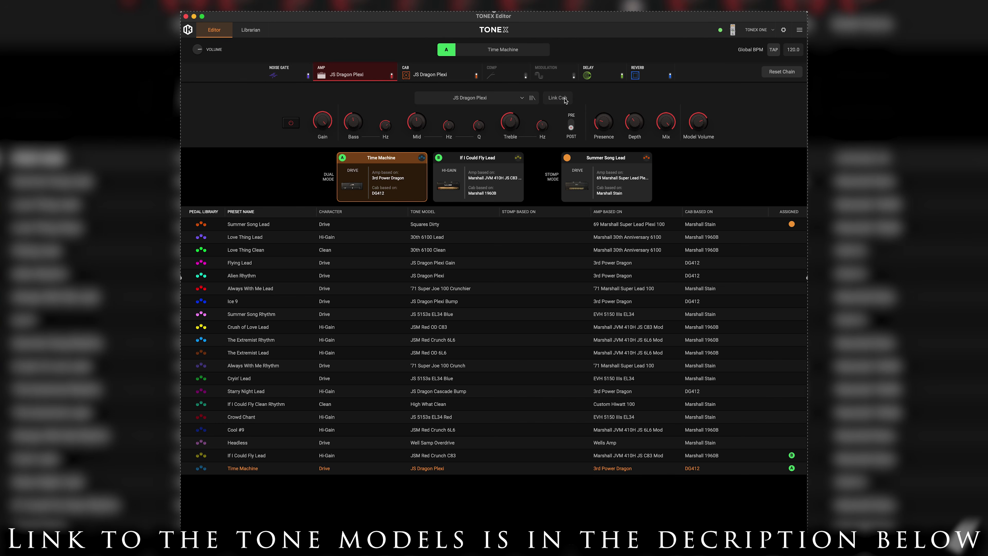
{"action": "left_click", "coordinate": [467, 102]}
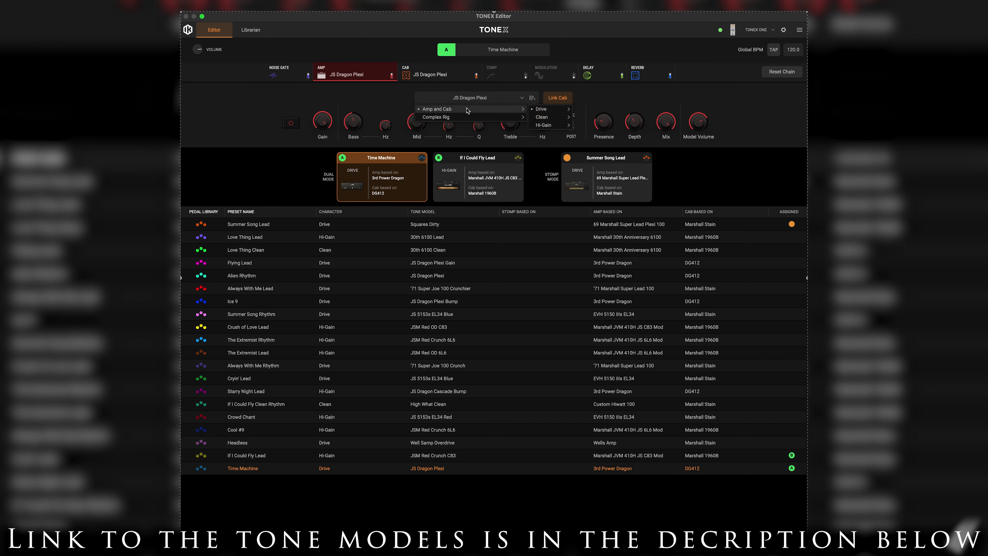
{"action": "mouse_move", "coordinate": [561, 117]}
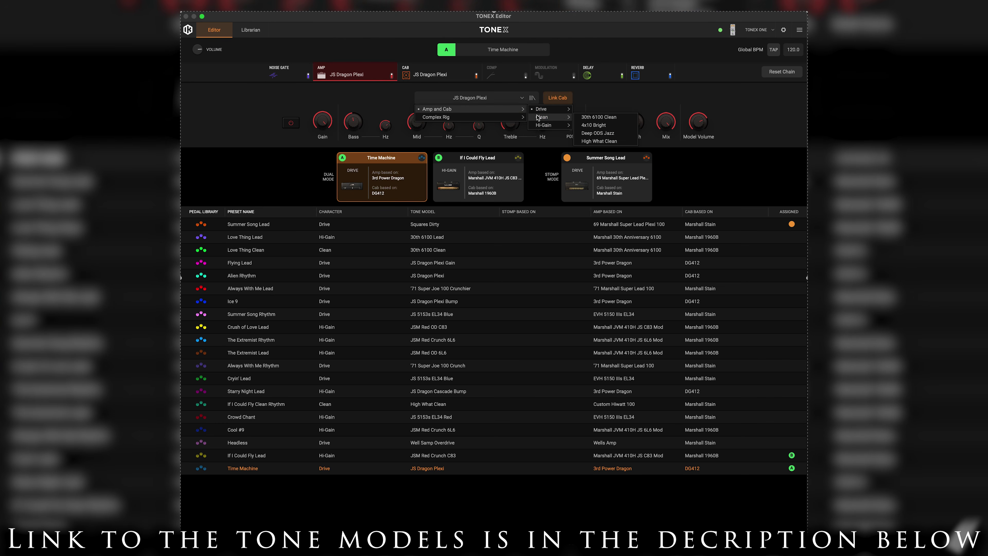
{"action": "left_click", "coordinate": [533, 98]}
{"action": "left_click", "coordinate": [532, 98]}
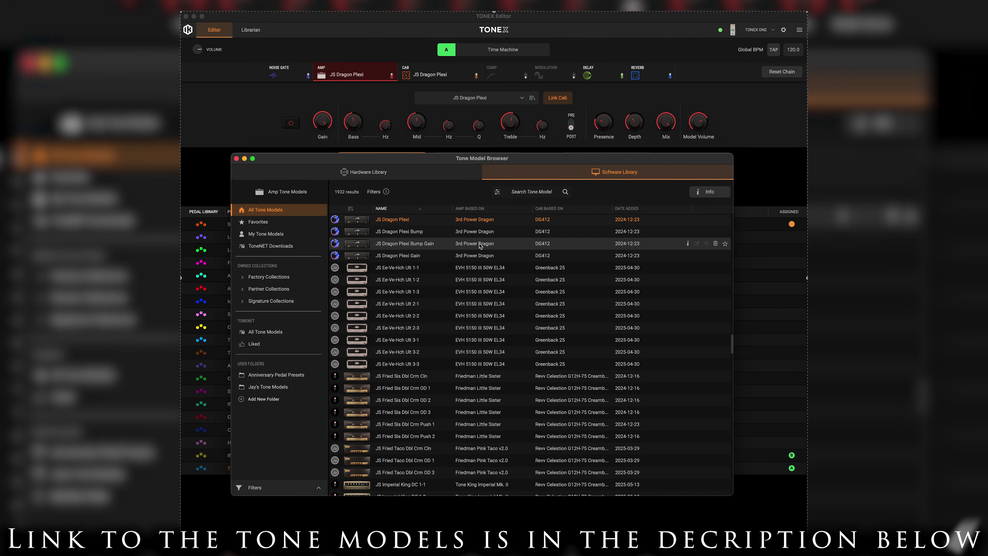
{"action": "left_click", "coordinate": [421, 170]}
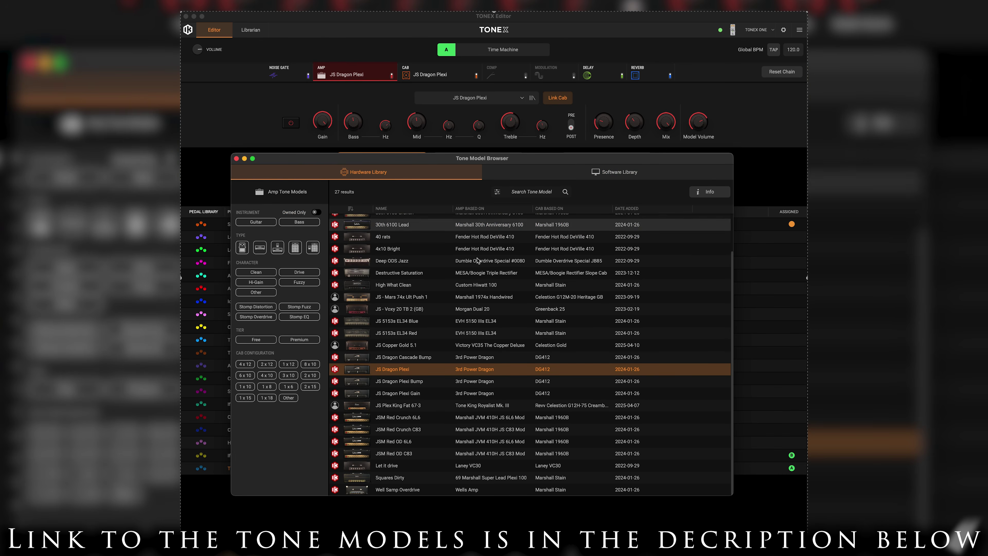
{"action": "left_click", "coordinate": [622, 175]}
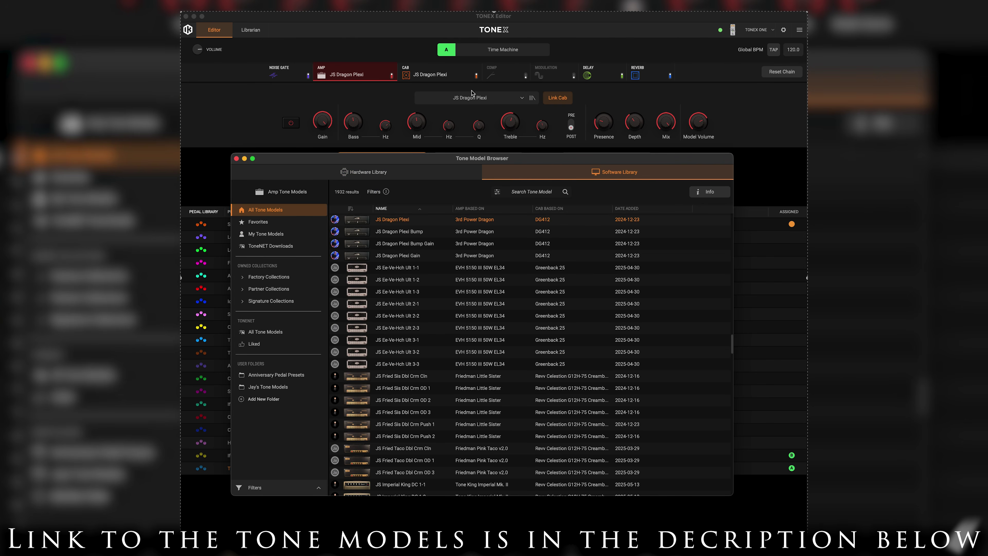
Step: Check the Time Machine preset's cab tone models in the hardware library of the Tone Model Browser
{"action": "left_click", "coordinate": [447, 78]}
{"action": "left_click", "coordinate": [555, 117]}
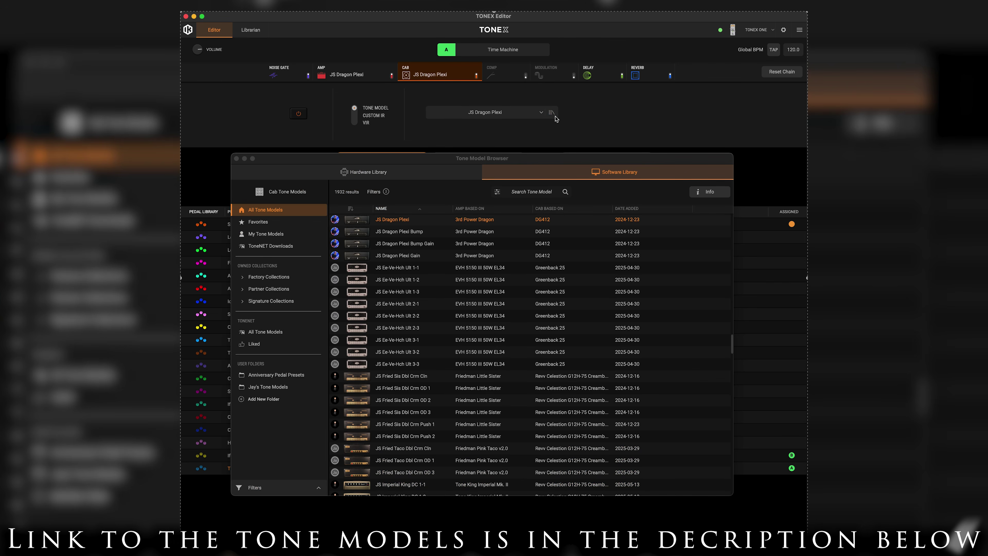
{"action": "left_click", "coordinate": [407, 171]}
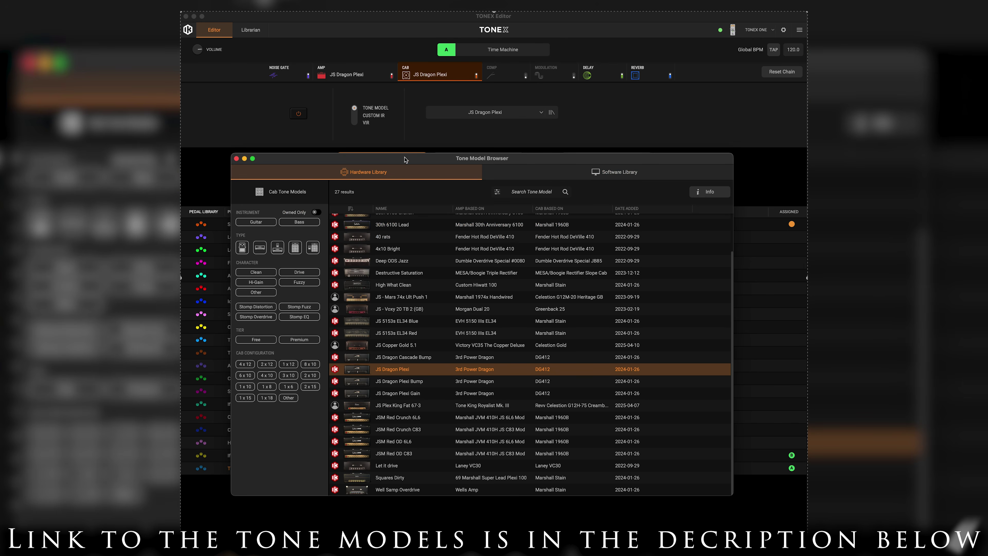
Step: Return to the Time Machine preset's amp settings and switch Link Cab off and back on
{"action": "left_click", "coordinate": [358, 77]}
{"action": "left_click", "coordinate": [558, 101]}
{"action": "left_click", "coordinate": [558, 101]}
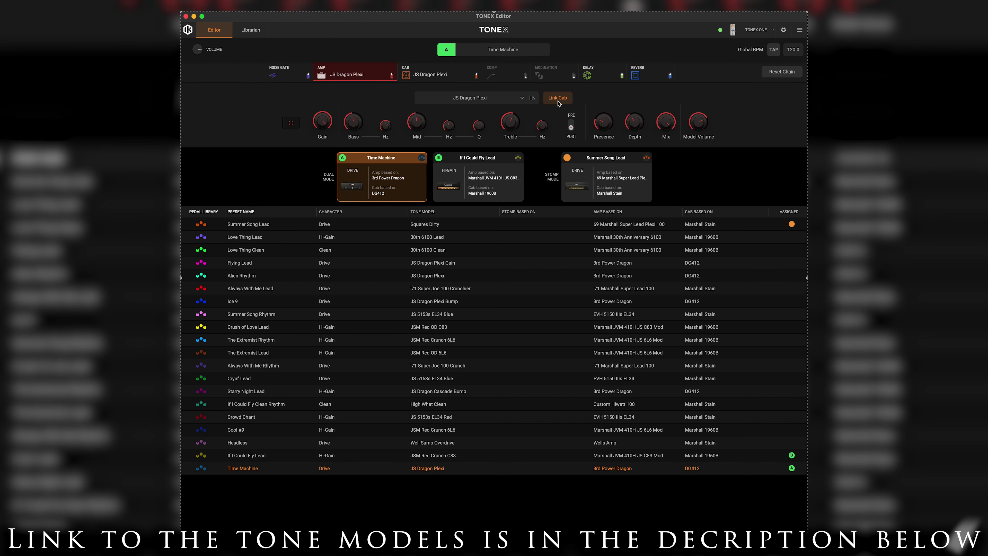